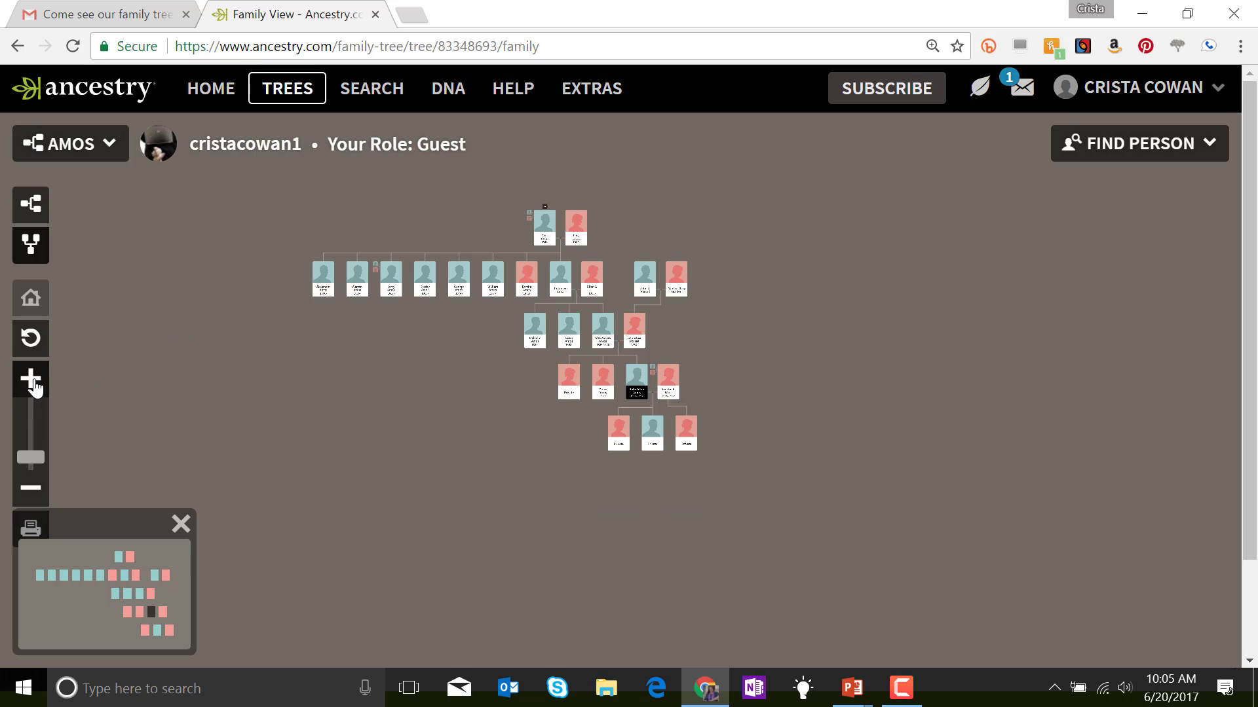
# Step: Enlarge the AMOS tree in family view and examine its generations from the earliest ancestors to the home person's children
pyautogui.click(34, 384)
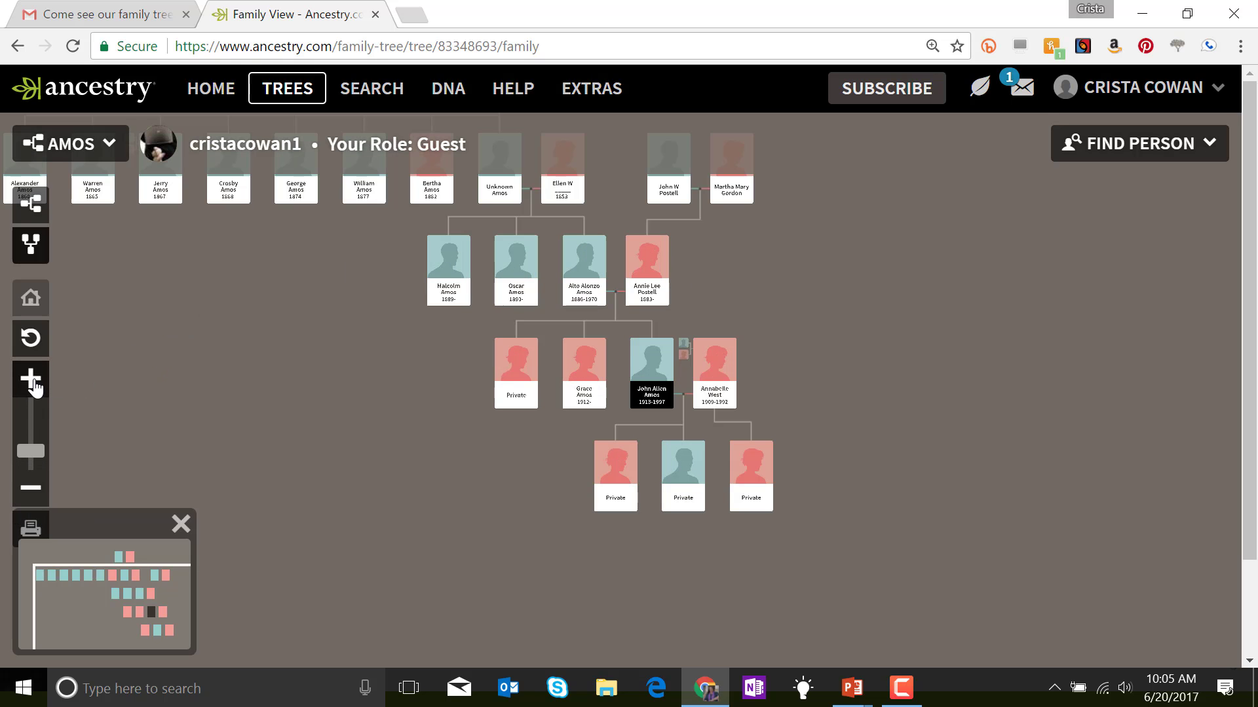
pyautogui.click(36, 387)
pyautogui.moveTo(163, 348); pyautogui.dragTo(247, 376)
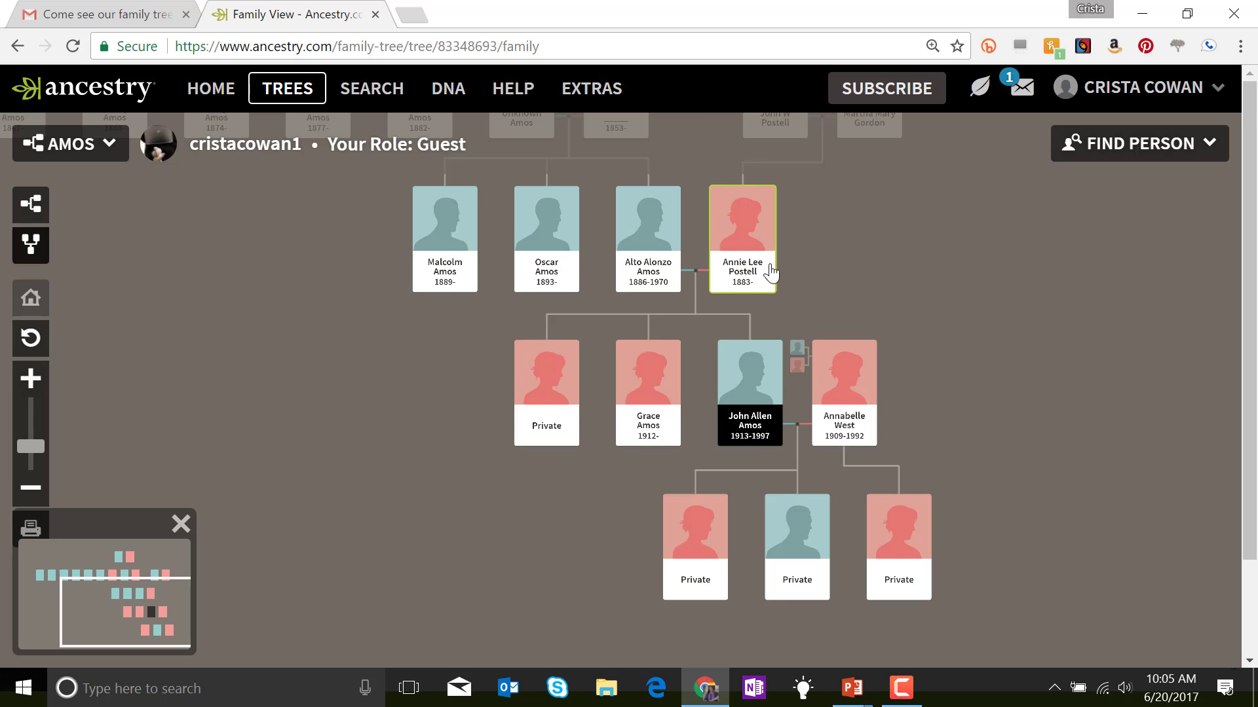
pyautogui.moveTo(845, 251); pyautogui.dragTo(1111, 511)
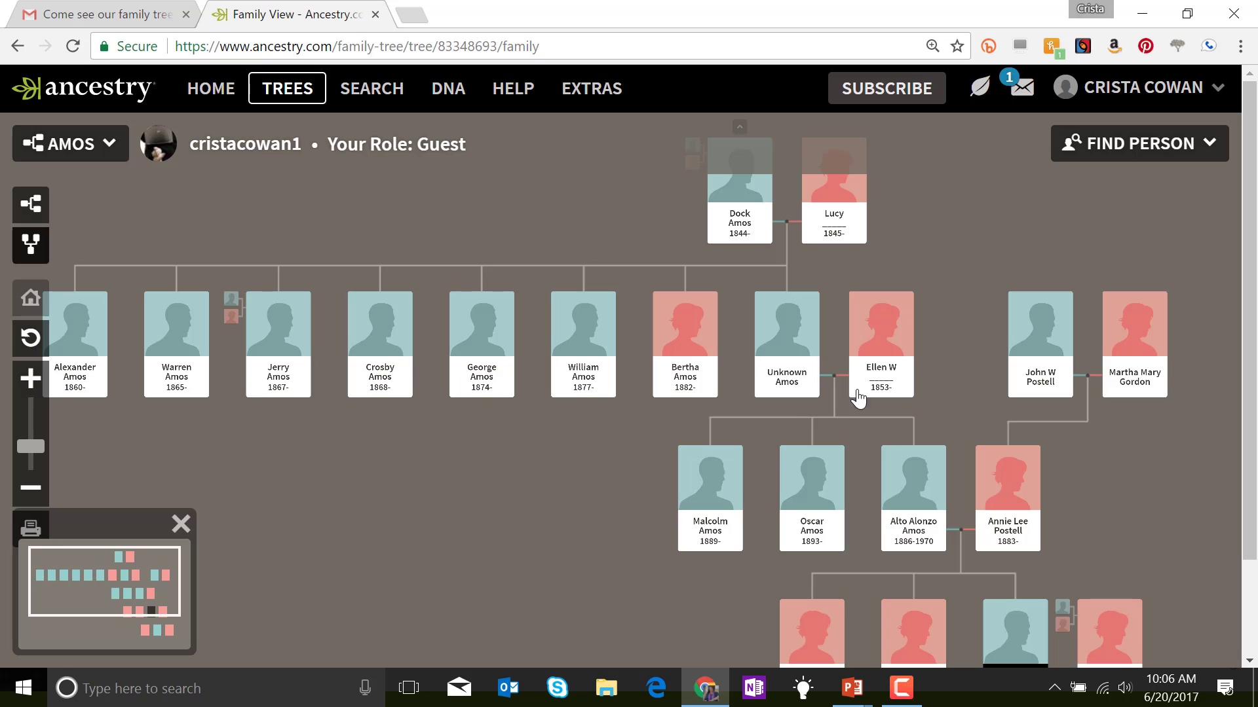
pyautogui.moveTo(503, 562); pyautogui.dragTo(303, 348)
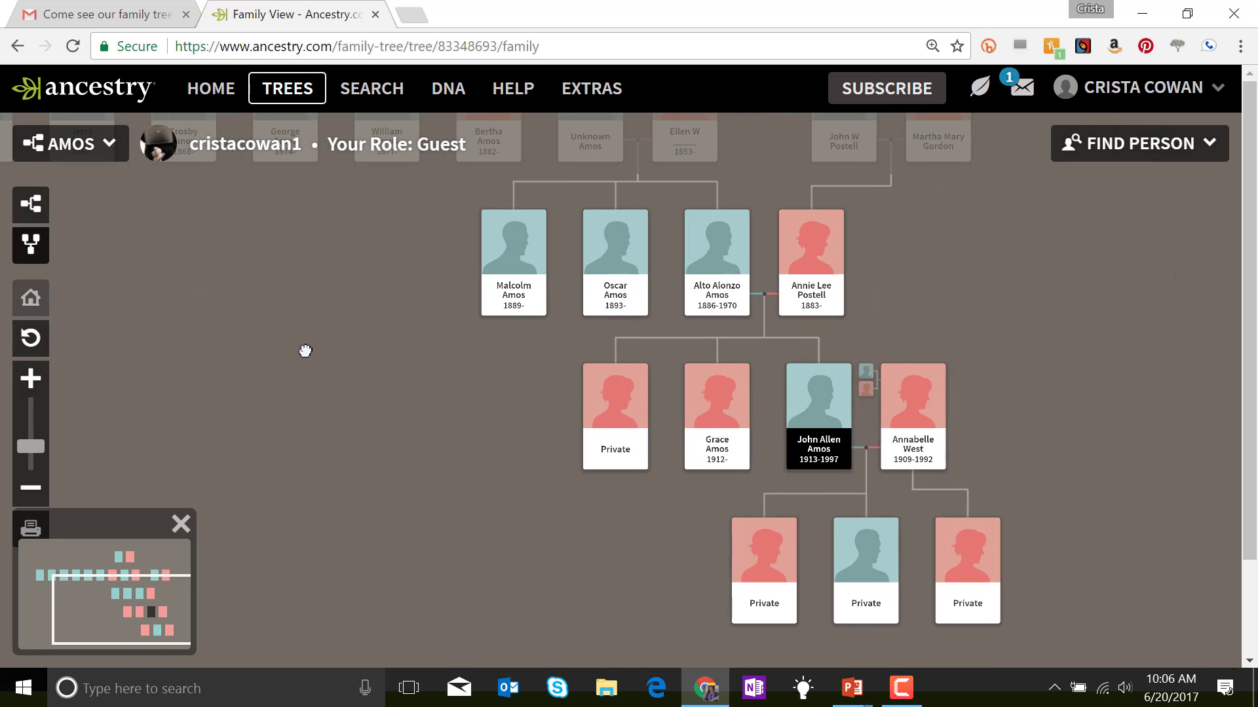
pyautogui.click(818, 445)
pyautogui.click(297, 299)
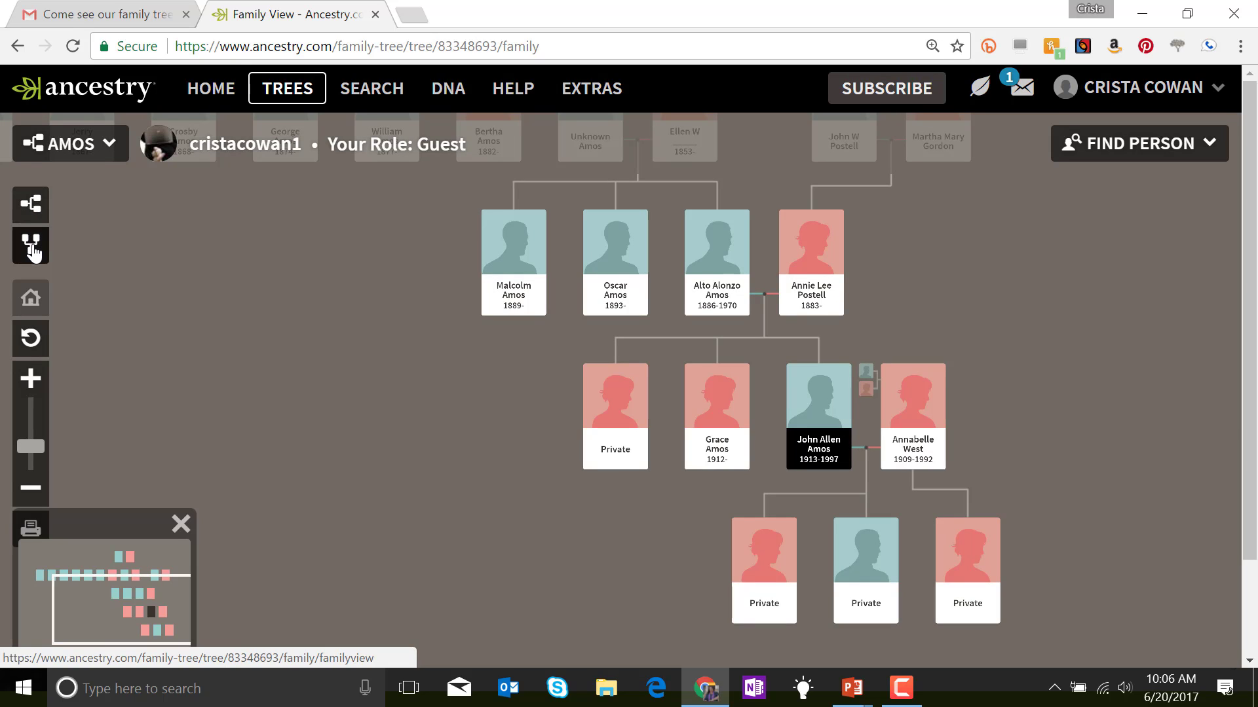
# Step: Show the tree in pedigree view and collapse the home person's spouse and children list
pyautogui.click(30, 207)
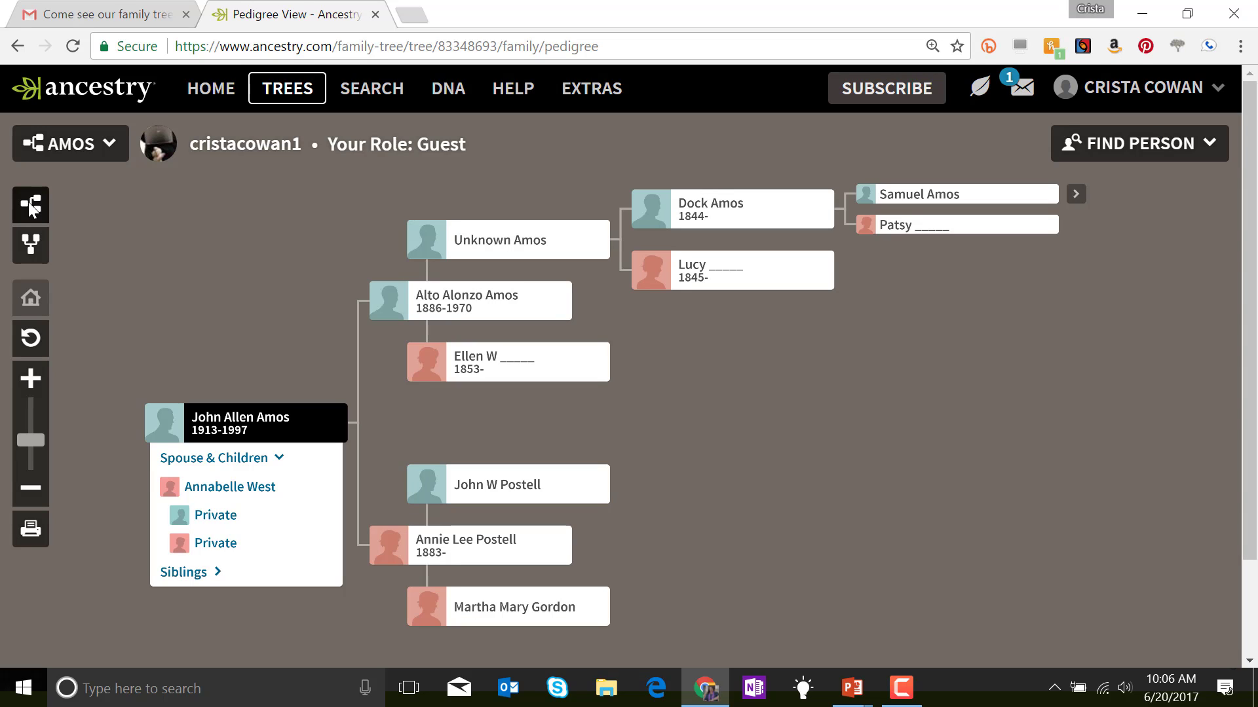
pyautogui.click(215, 462)
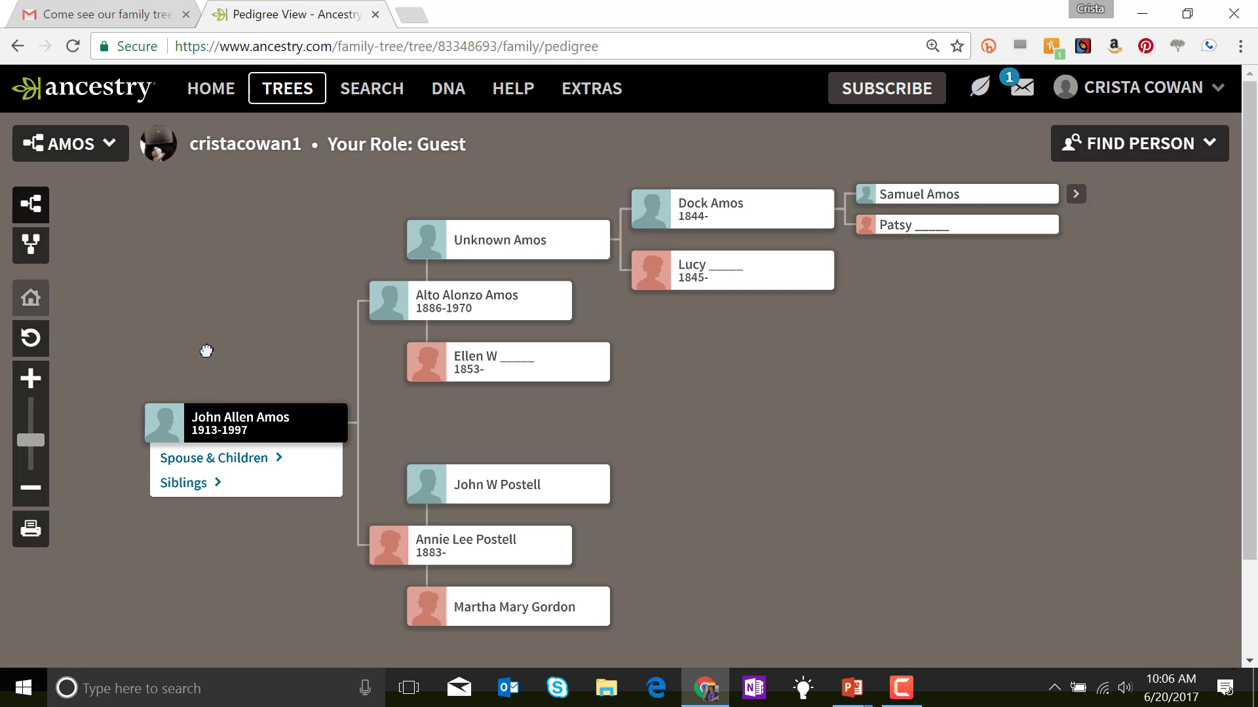
pyautogui.moveTo(205, 351); pyautogui.dragTo(179, 353)
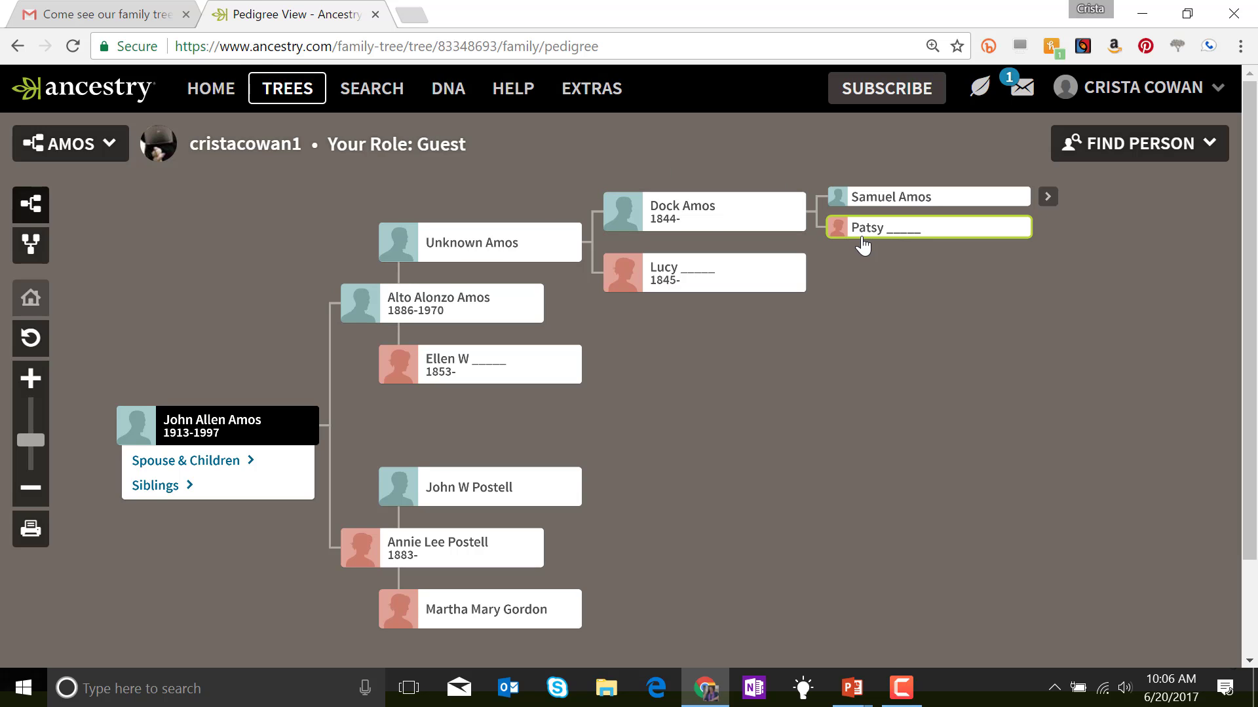
pyautogui.click(208, 429)
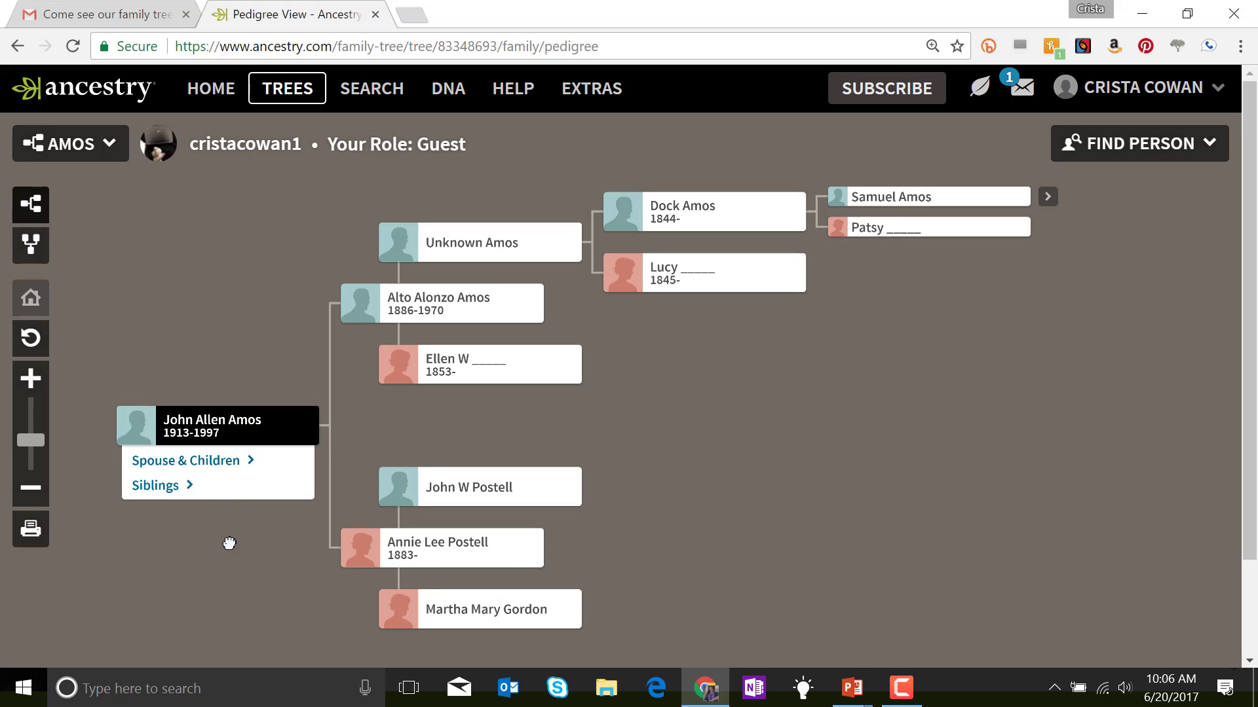
# Step: Refocus the pedigree on the home person's father by viewing his family tree
pyautogui.click(478, 299)
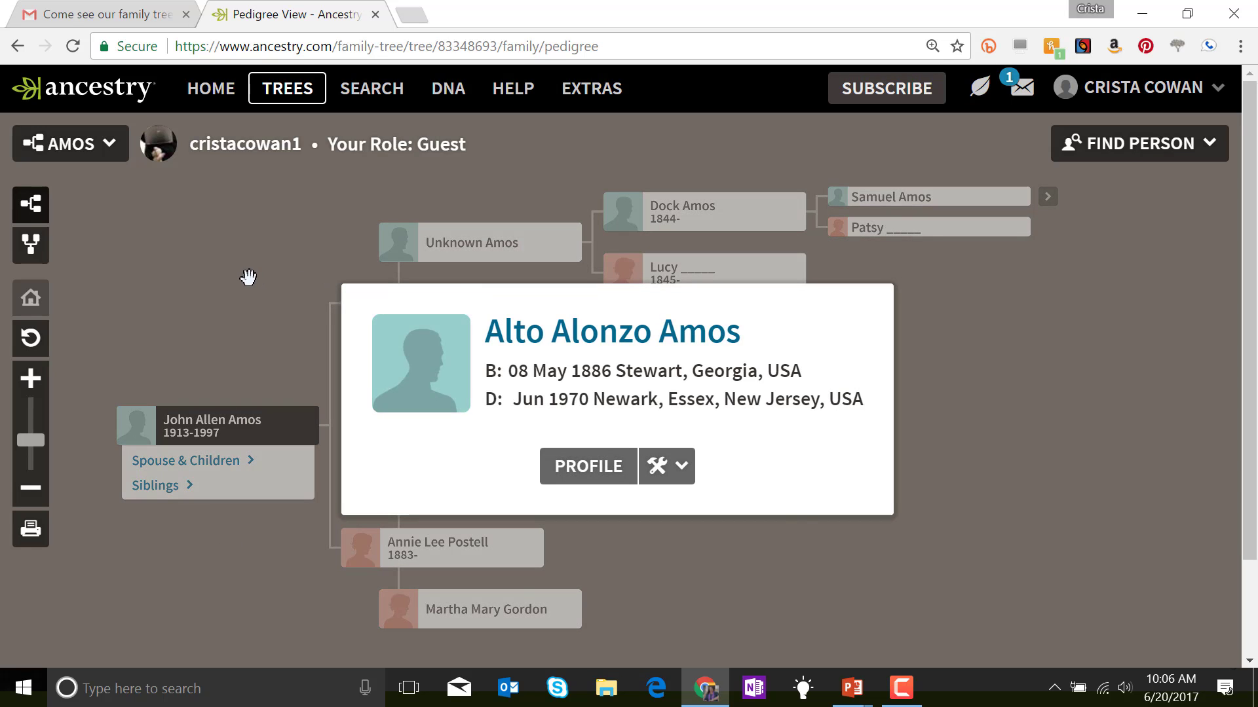
pyautogui.click(664, 467)
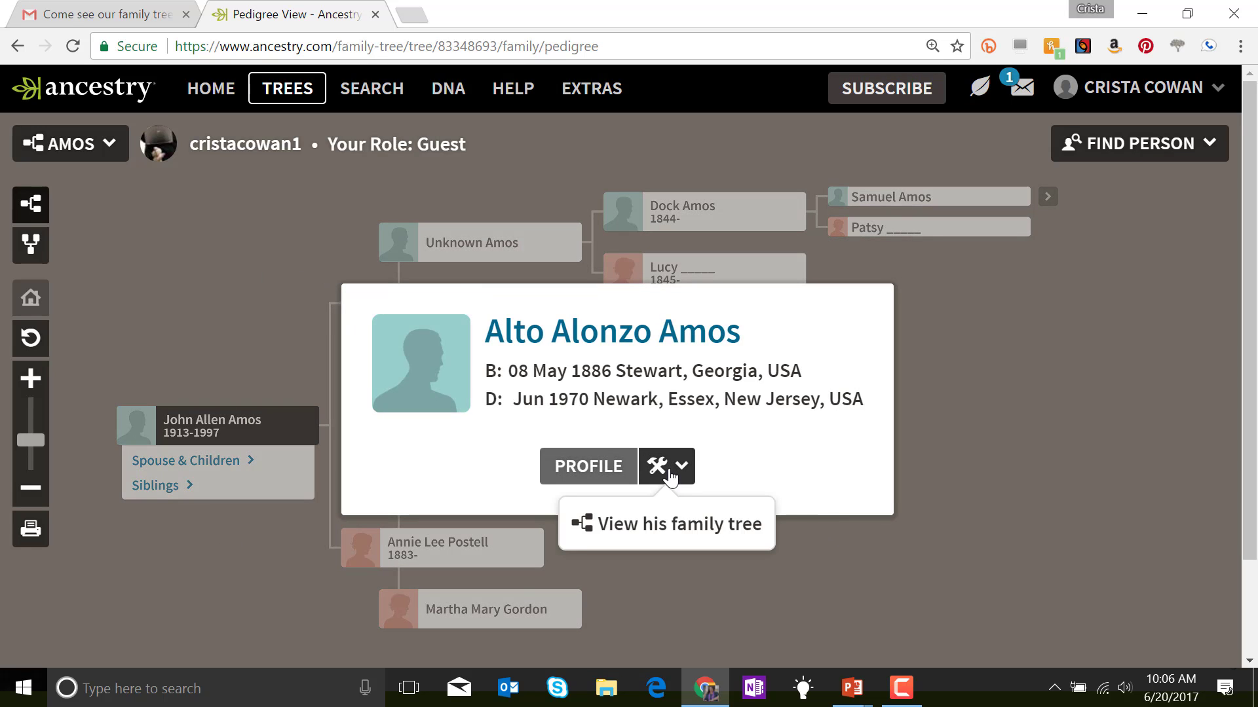
pyautogui.click(673, 529)
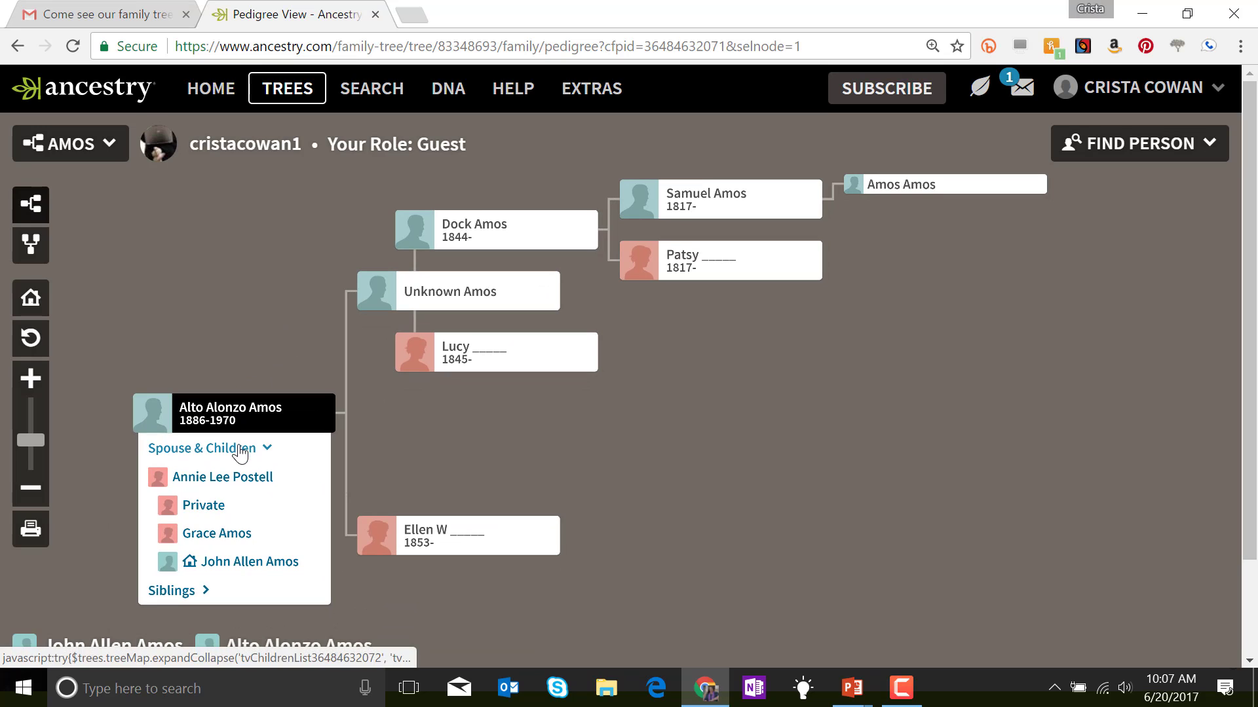
# Step: Collapse the father's spouse and children list and look at his tree in family view before returning to pedigree view
pyautogui.click(240, 450)
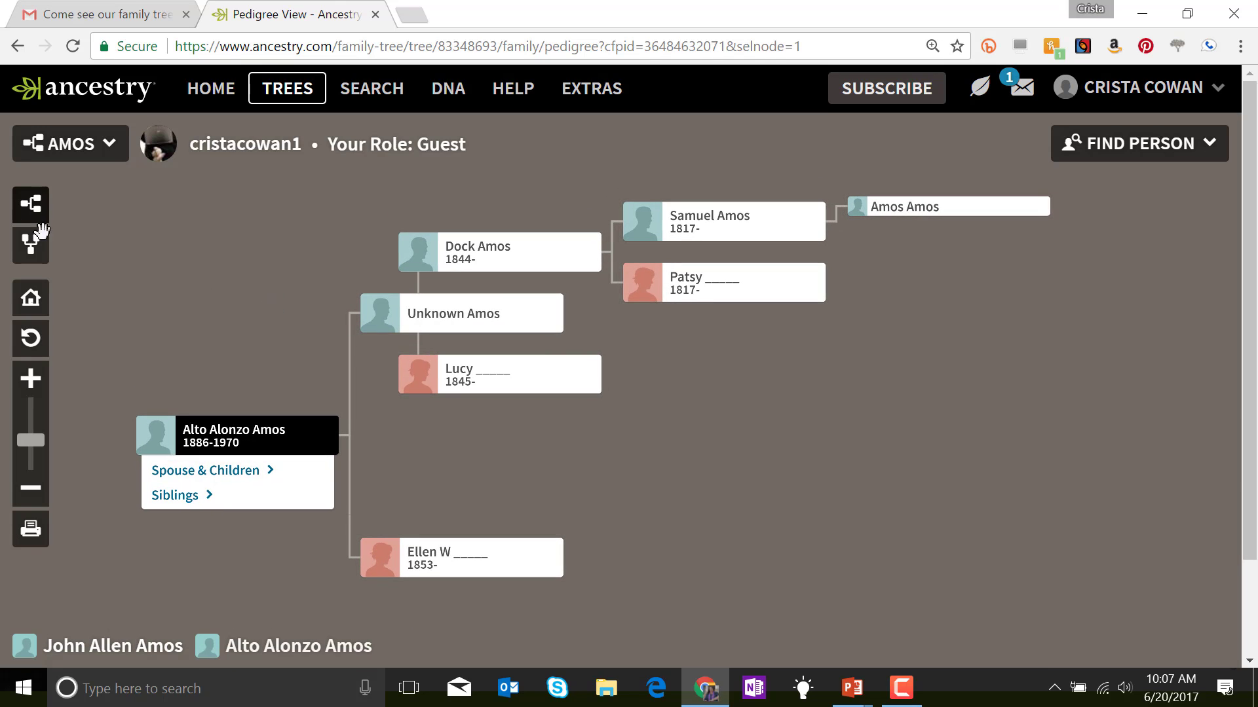
pyautogui.click(25, 243)
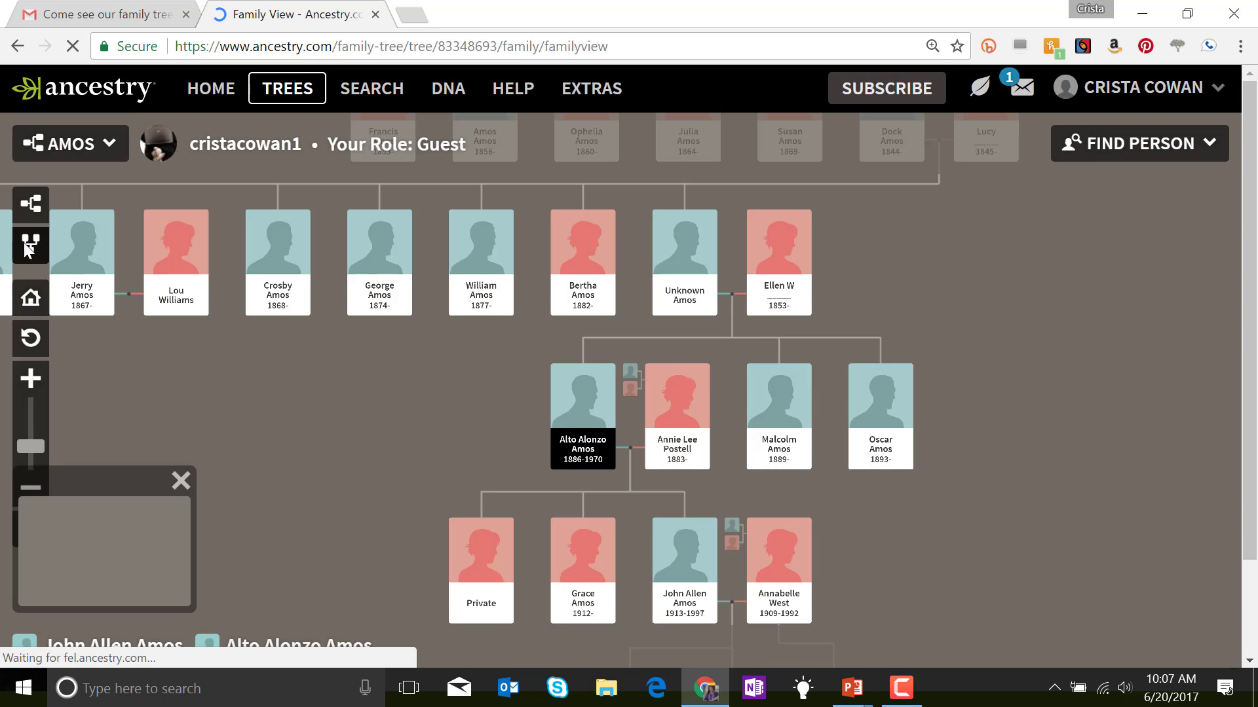
pyautogui.click(29, 208)
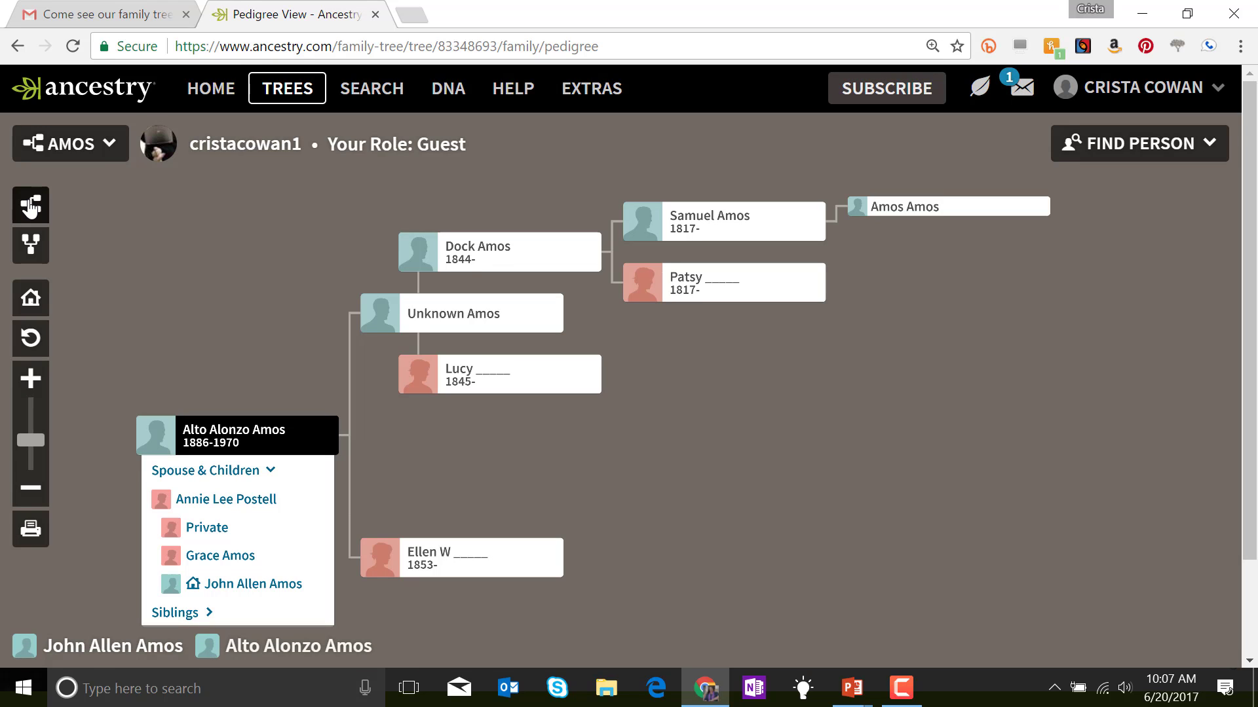
# Step: Open the father's profile at its LifeStory and reduce the page zoom to the default level
pyautogui.click(207, 439)
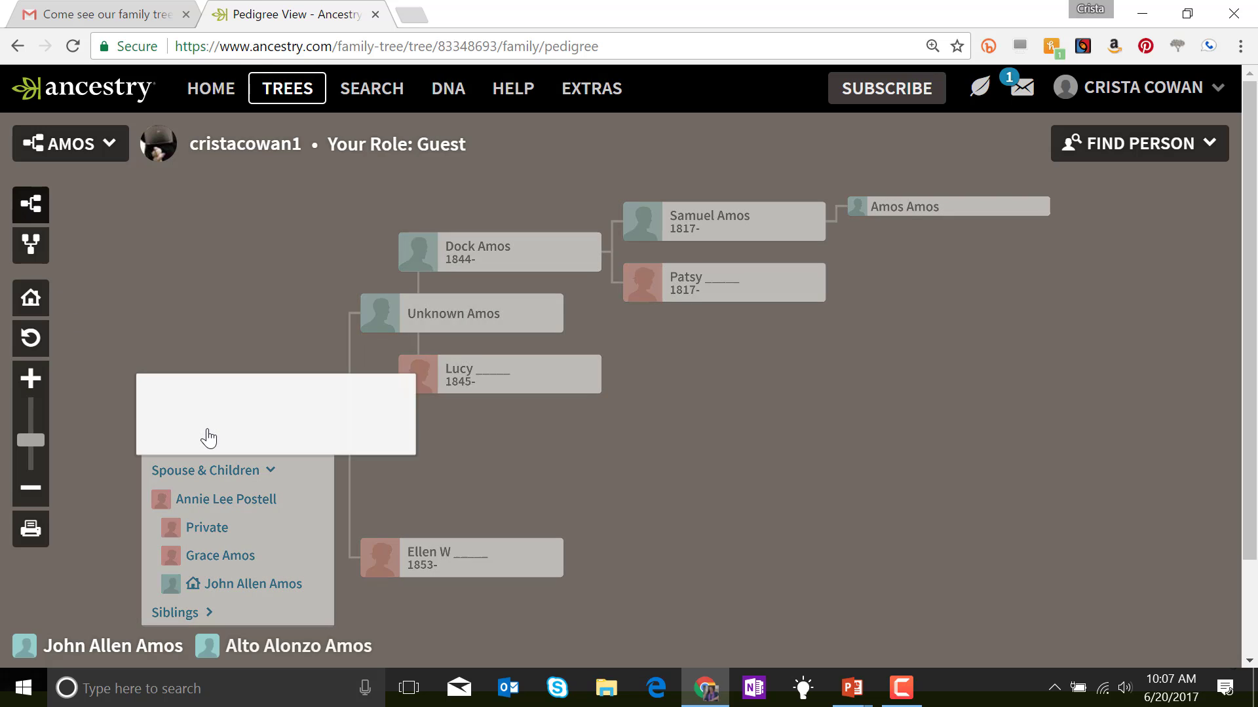
pyautogui.click(408, 406)
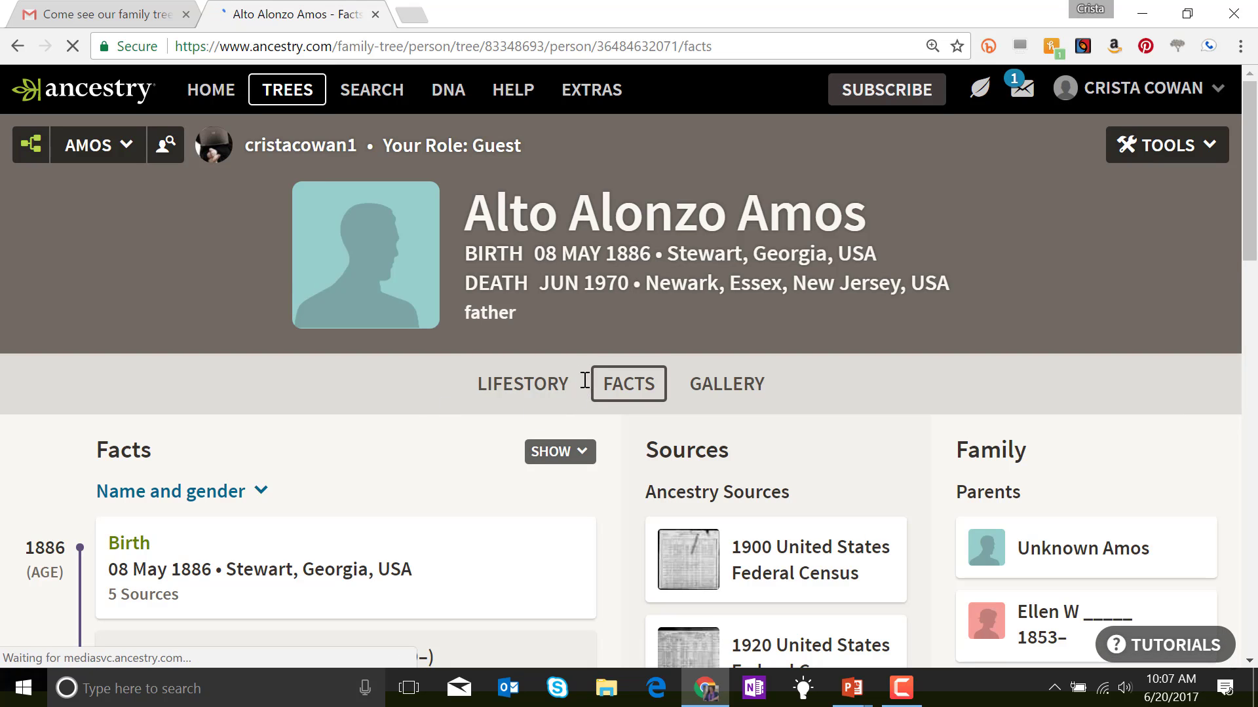
pyautogui.click(529, 397)
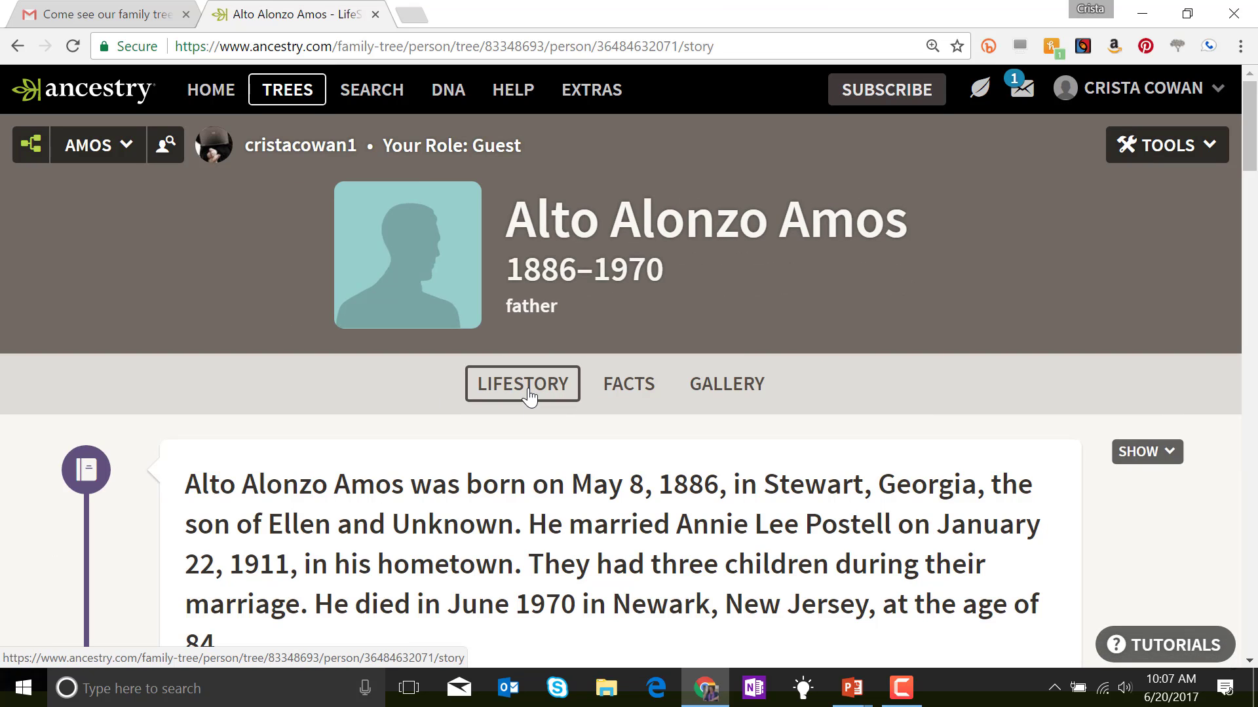
pyautogui.hotkey('ctrl', '-')
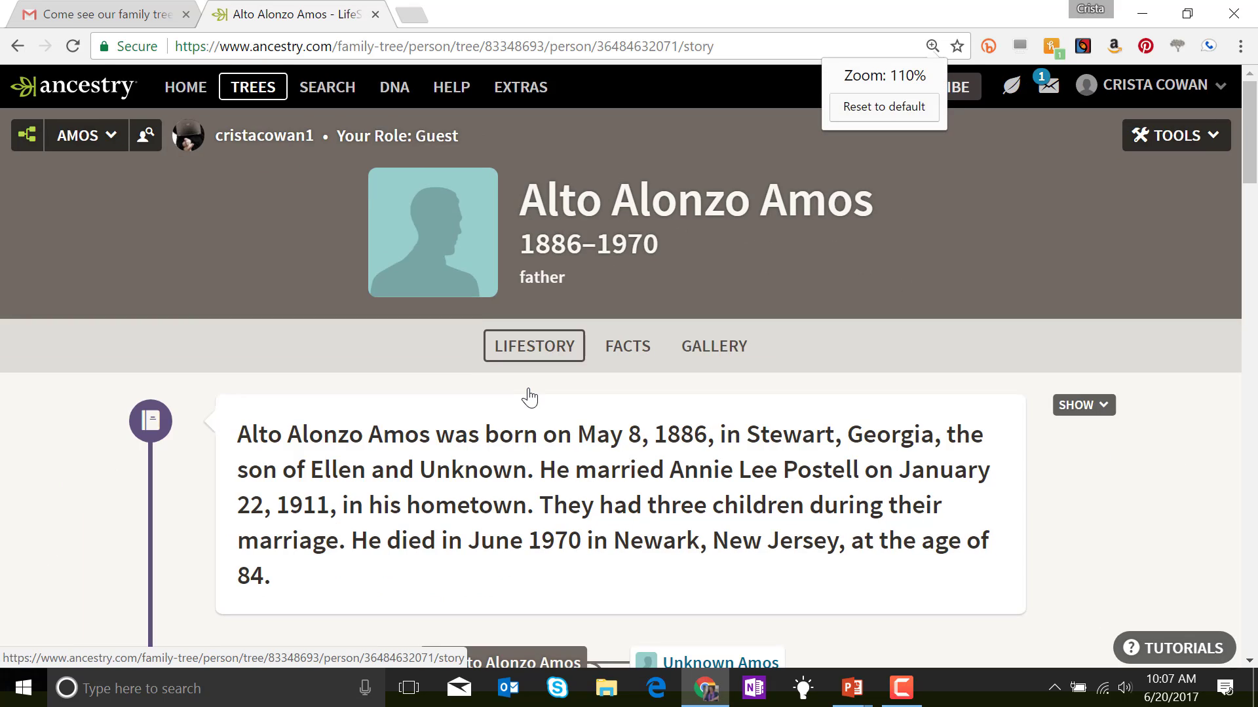
pyautogui.hotkey('ctrl', '-')
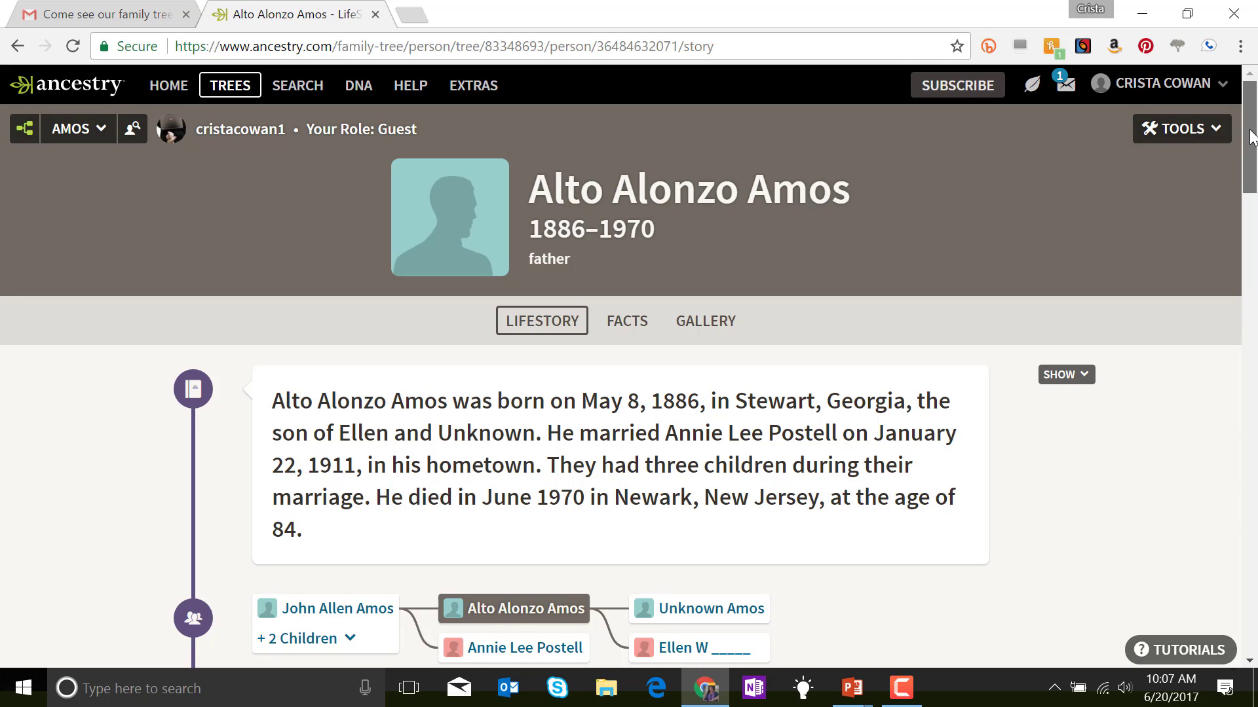
# Step: Read through the father's LifeStory, from the summary and map to the death event, and return to the start
pyautogui.moveTo(1250, 129); pyautogui.dragTo(1250, 121)
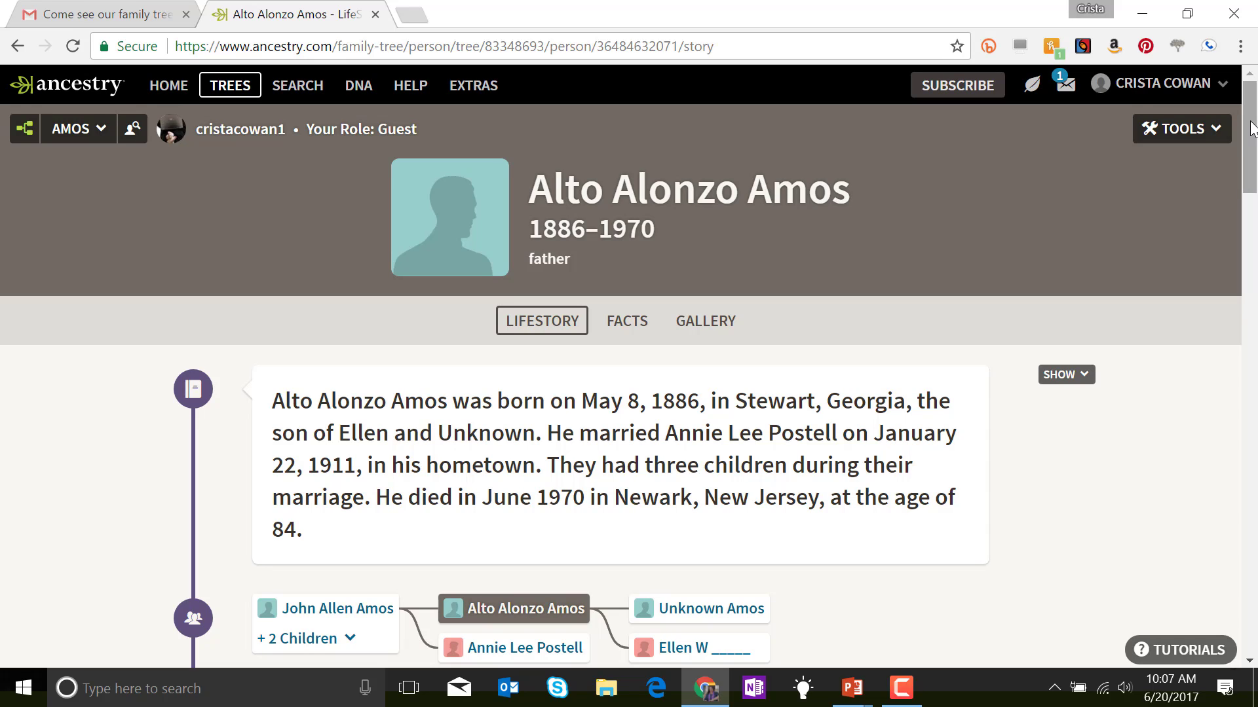
pyautogui.moveTo(1251, 121); pyautogui.dragTo(1253, 160)
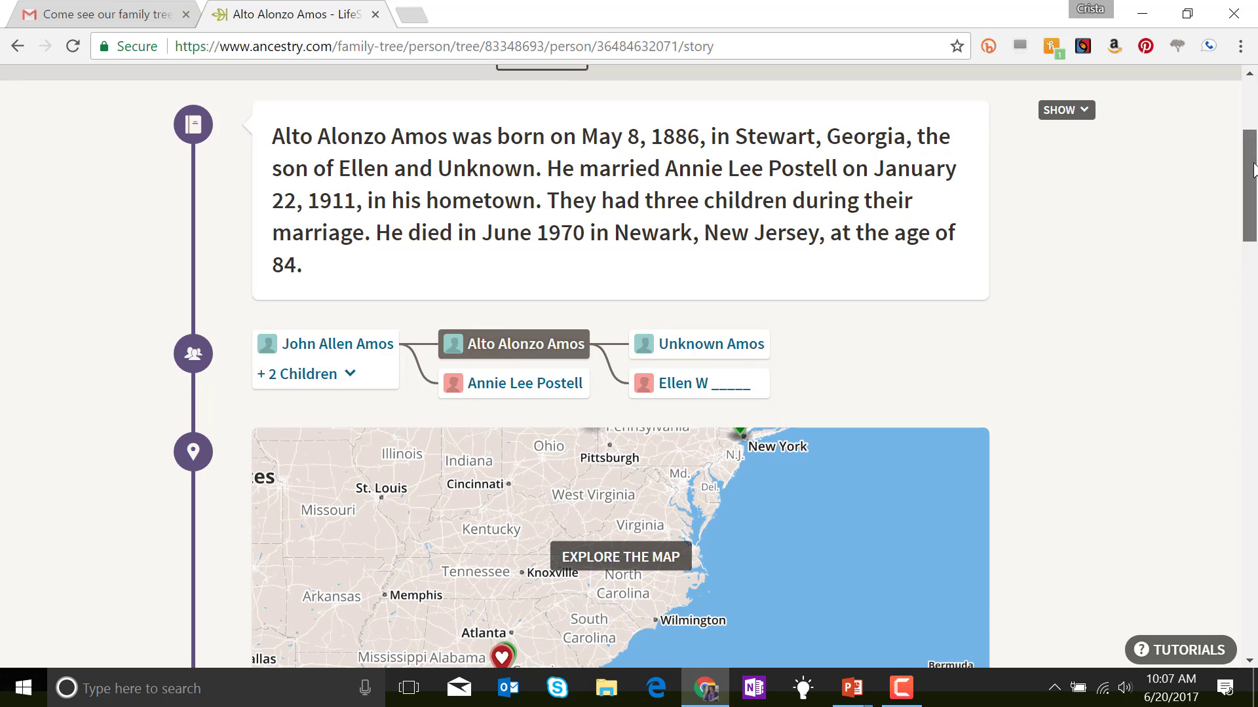
pyautogui.moveTo(1253, 172); pyautogui.dragTo(1255, 196)
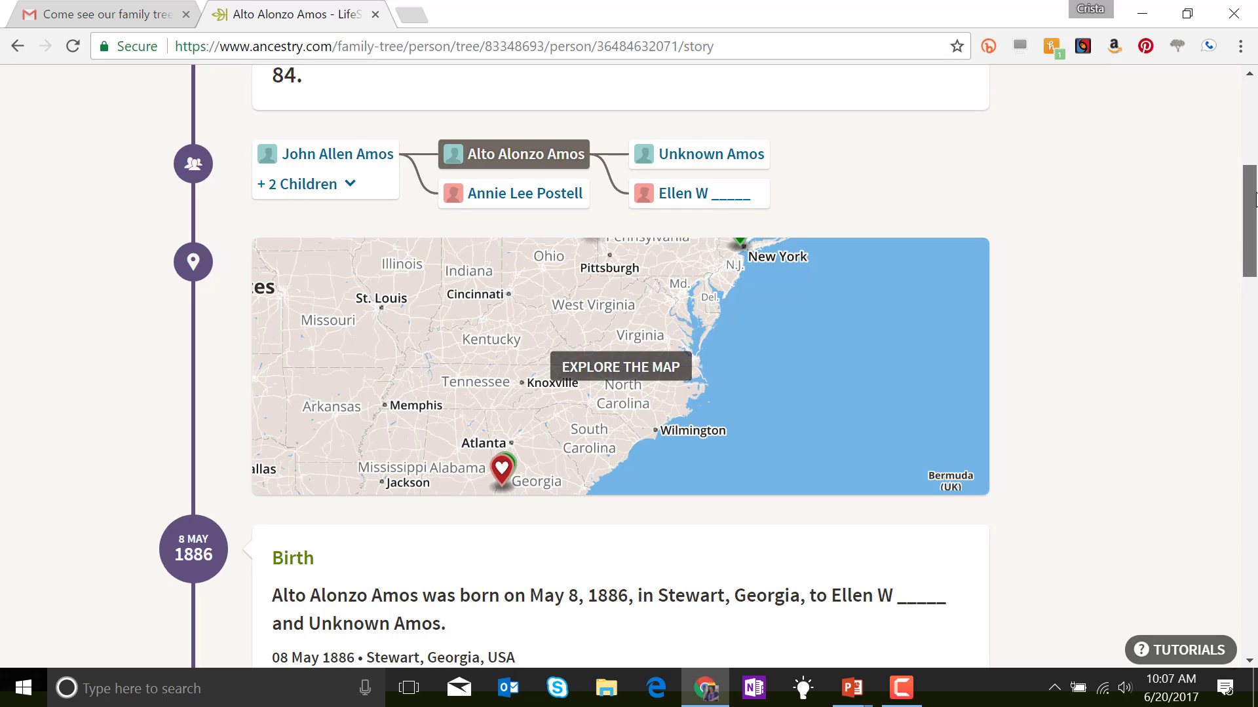
pyautogui.moveTo(1255, 196); pyautogui.dragTo(1255, 574)
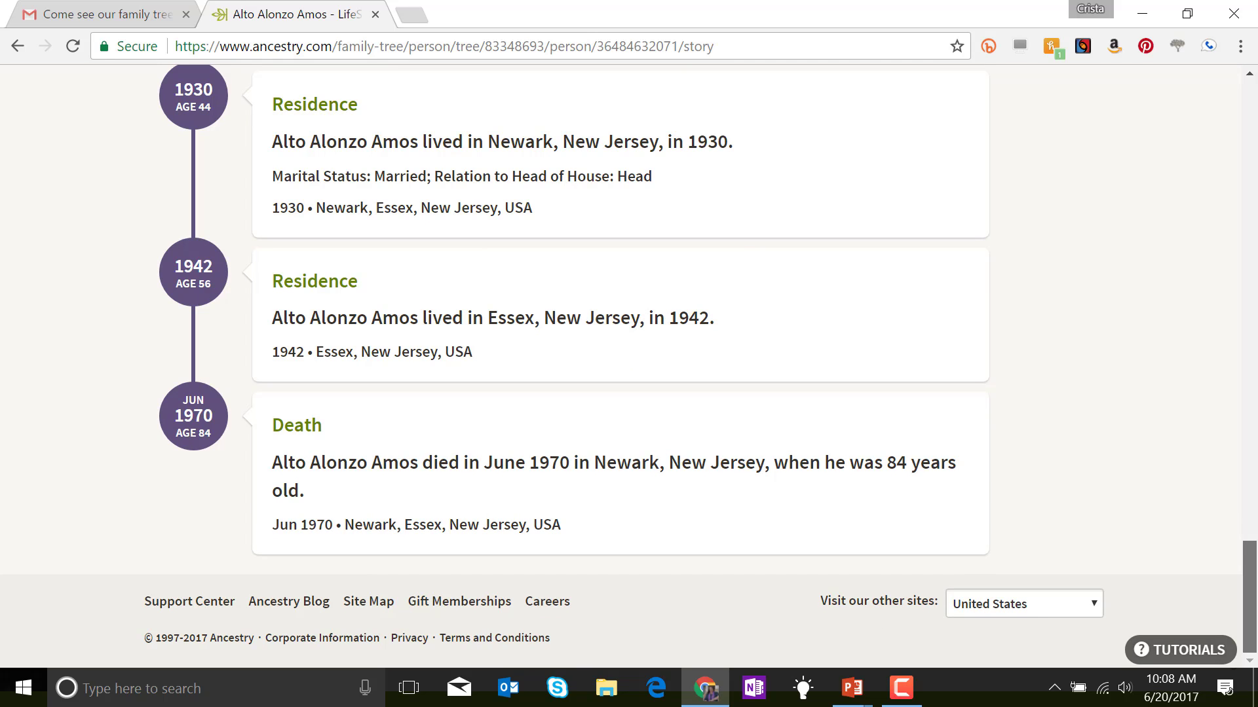
pyautogui.moveTo(1255, 573); pyautogui.dragTo(1252, 98)
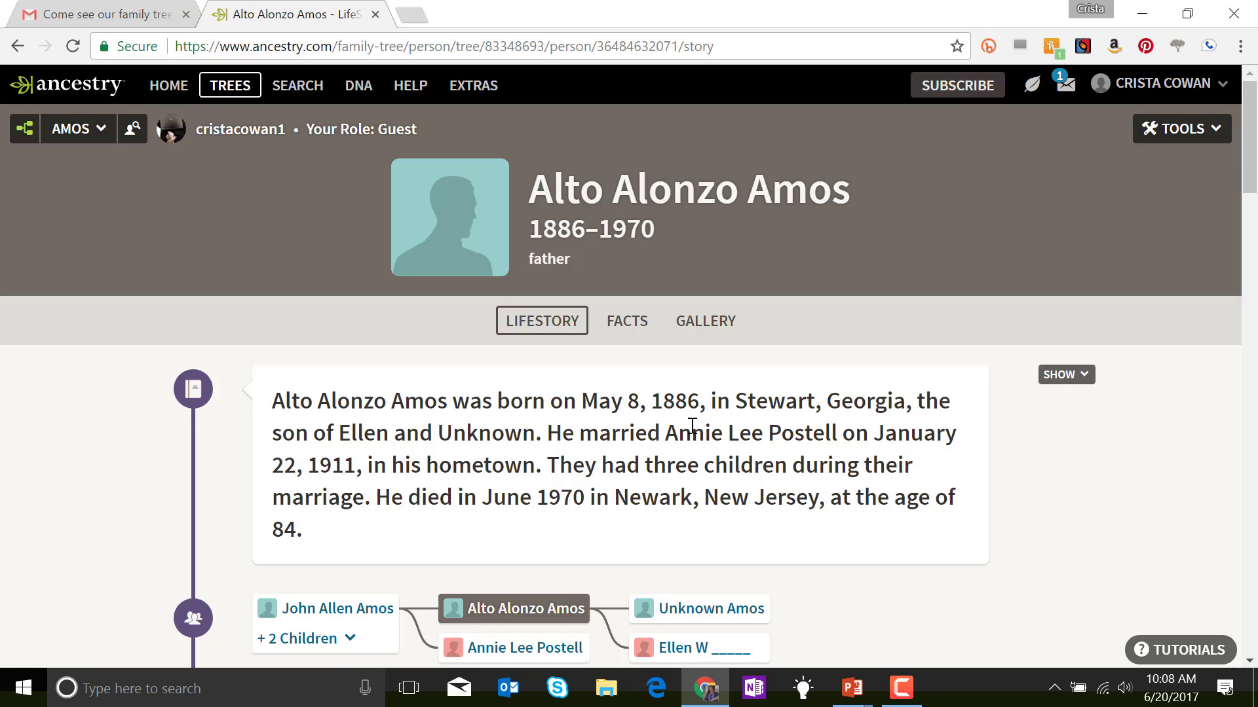
# Step: Open the father's Gallery and try to view the Georgia, Marriage Records From Select Counties, 1828-1978 image, returning to the Gallery
pyautogui.click(704, 328)
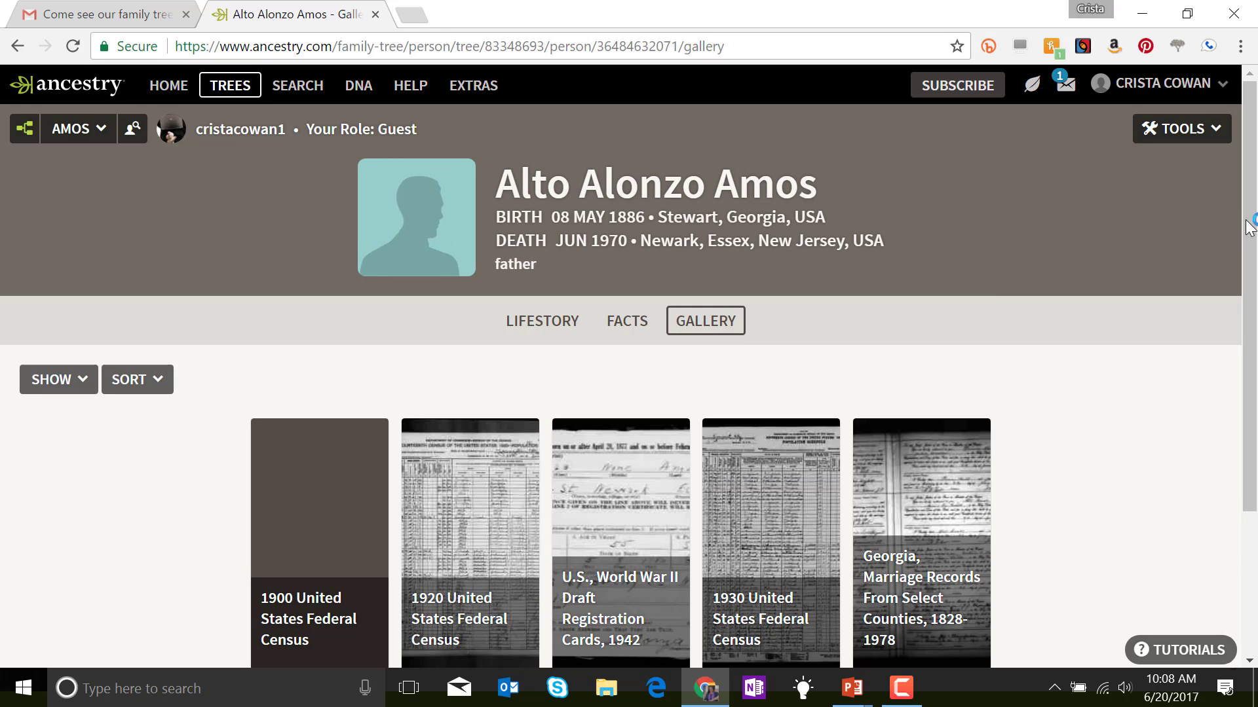
pyautogui.moveTo(1251, 218)
pyautogui.mouseDown()
pyautogui.moveTo(1251, 290)
pyautogui.moveTo(1255, 200)
pyautogui.mouseUp()
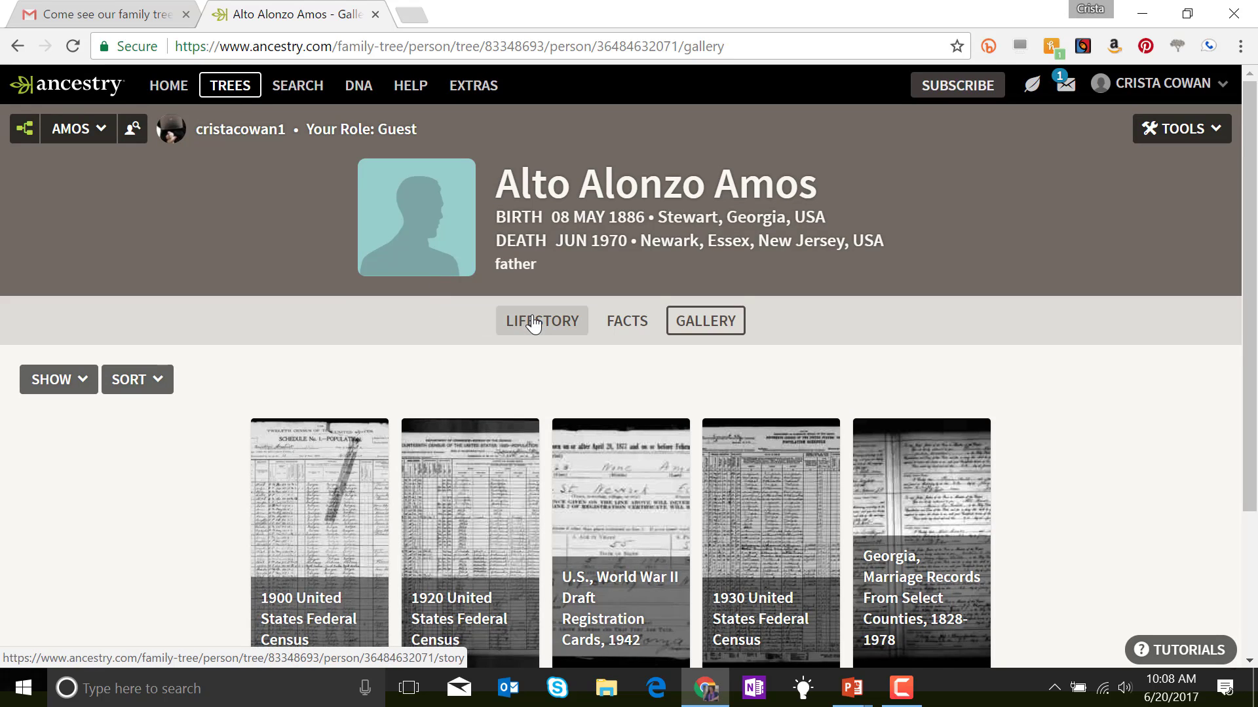
pyautogui.click(908, 491)
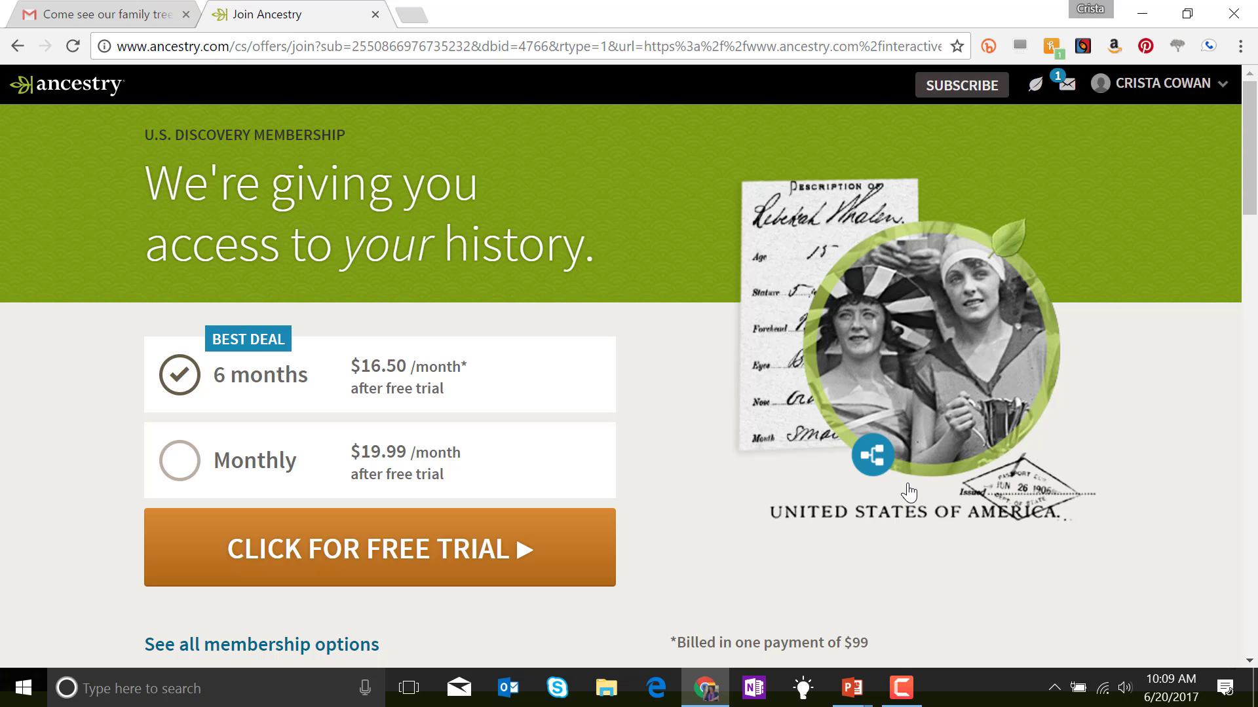
pyautogui.click(16, 49)
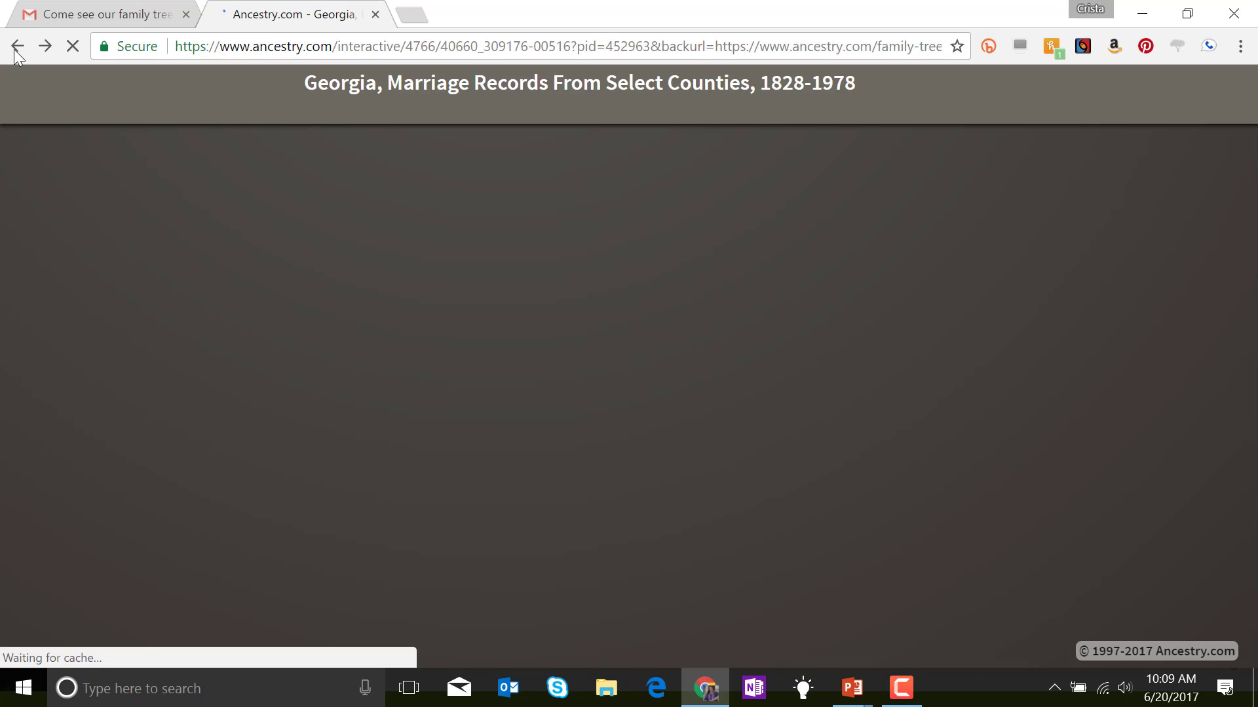
pyautogui.click(15, 49)
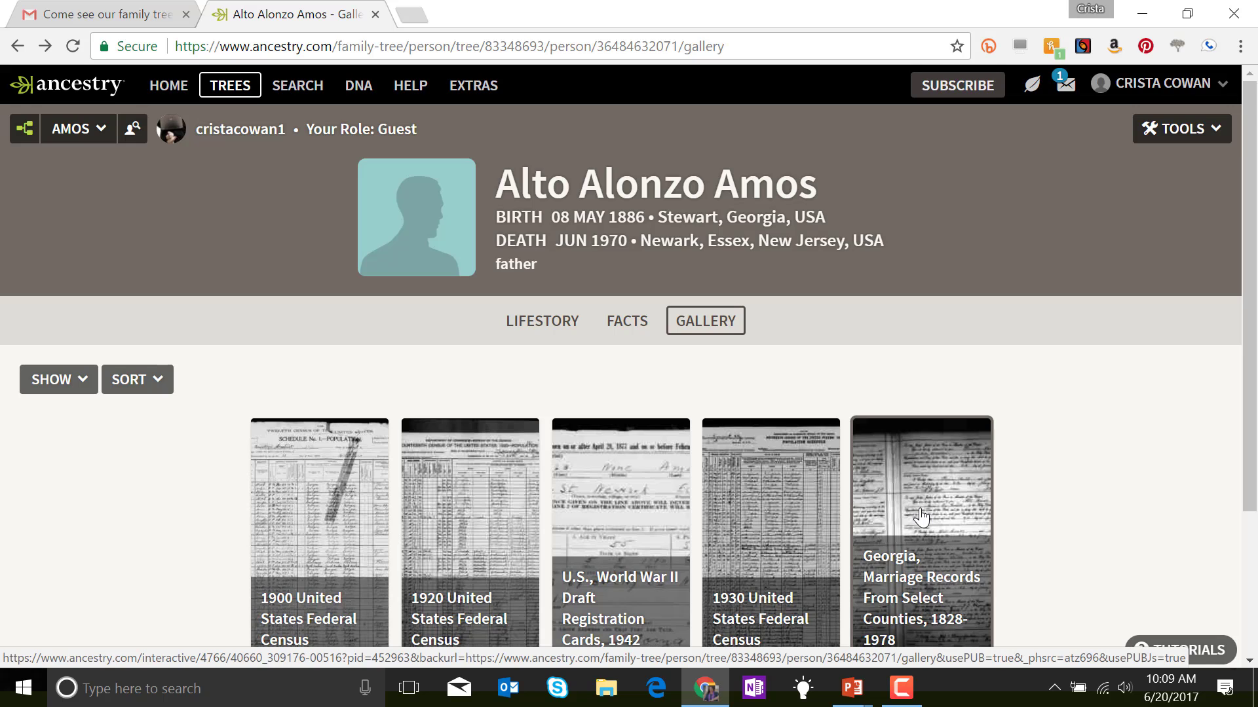
# Step: Open the father's Facts page and review his life events, Ancestry sources and family members
pyautogui.click(621, 331)
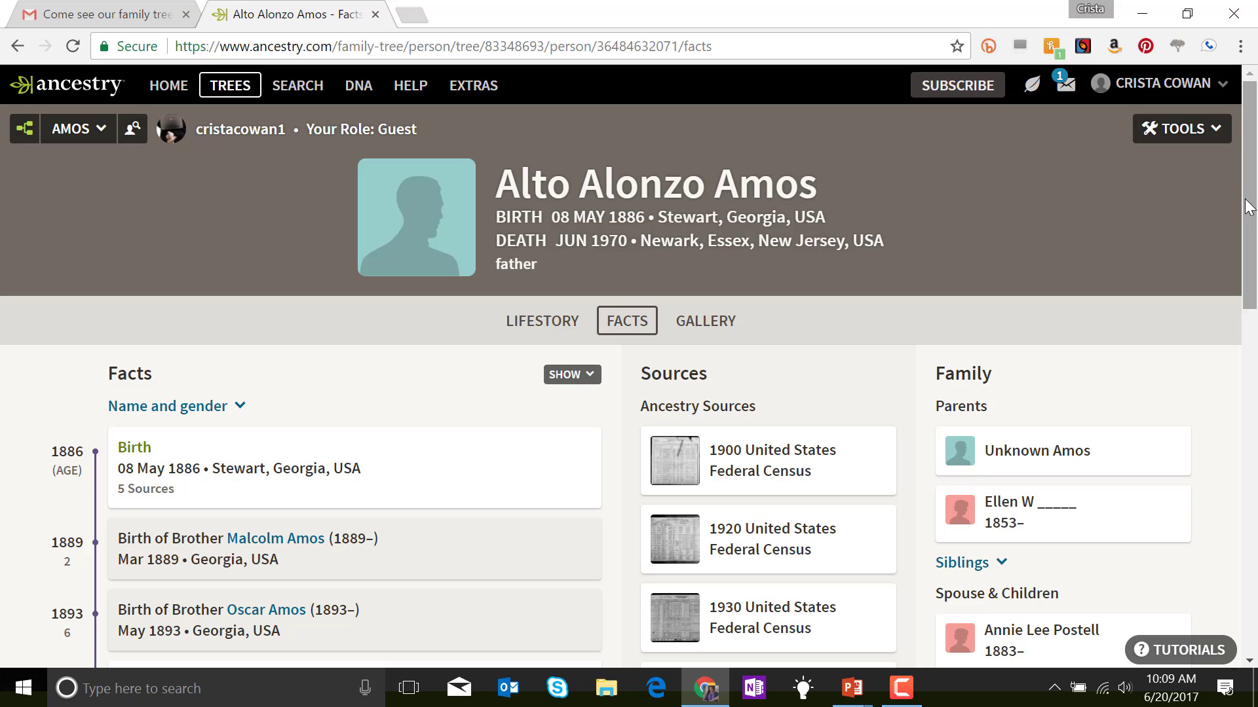
pyautogui.moveTo(1248, 207); pyautogui.dragTo(1250, 316)
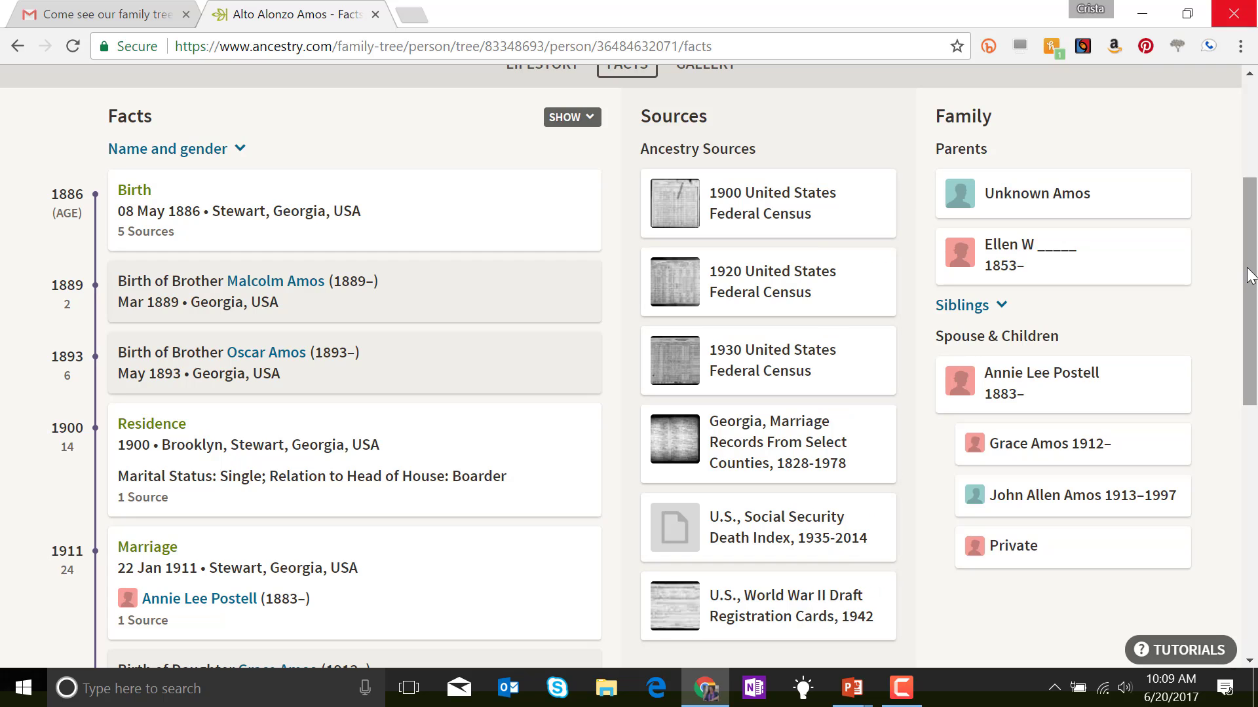
pyautogui.moveTo(1250, 275)
pyautogui.mouseDown()
pyautogui.moveTo(1250, 323)
pyautogui.moveTo(1252, 251)
pyautogui.mouseUp()
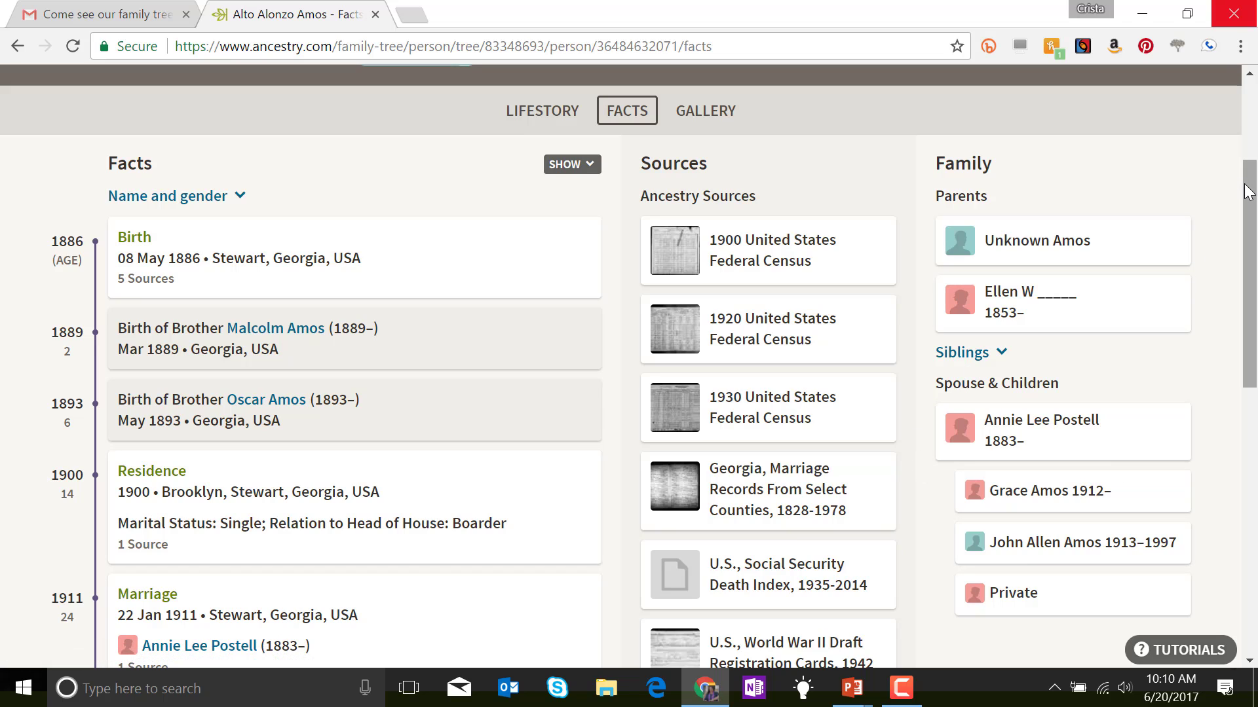
# Step: Open the profile of the father's mother from his listed parents and review her facts, sources and family
pyautogui.click(1004, 318)
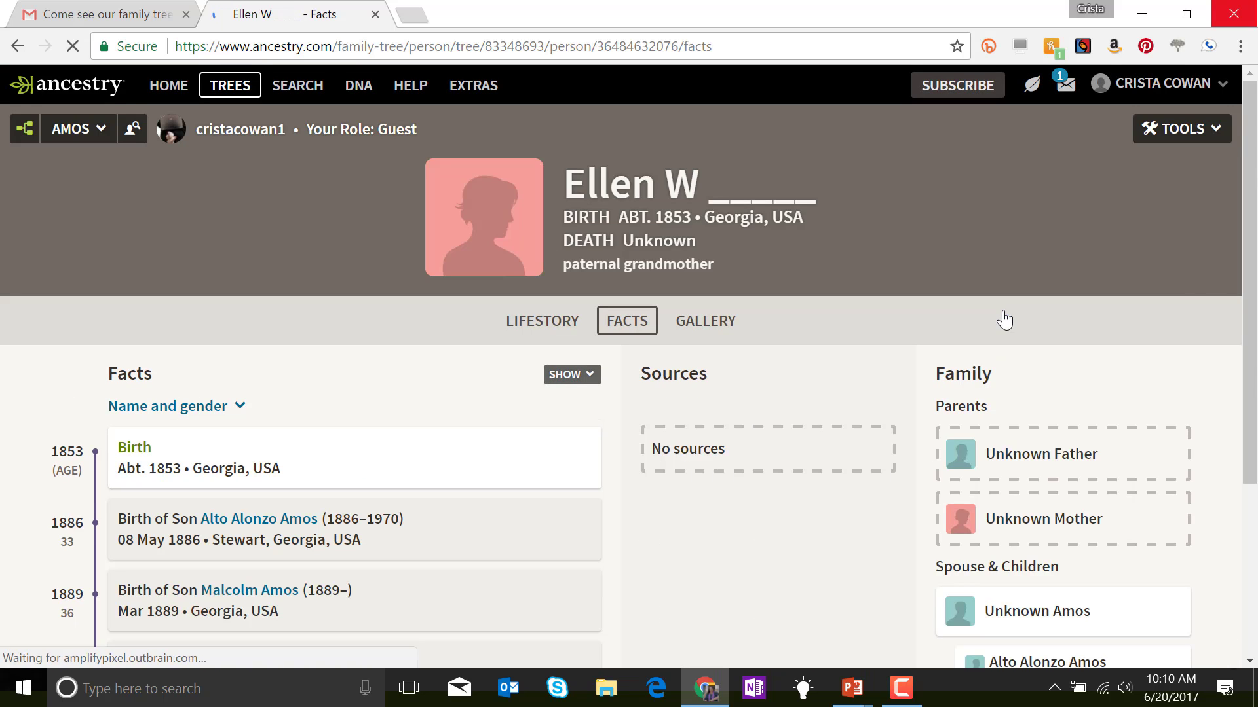
pyautogui.scroll(-2, 1253, 308)
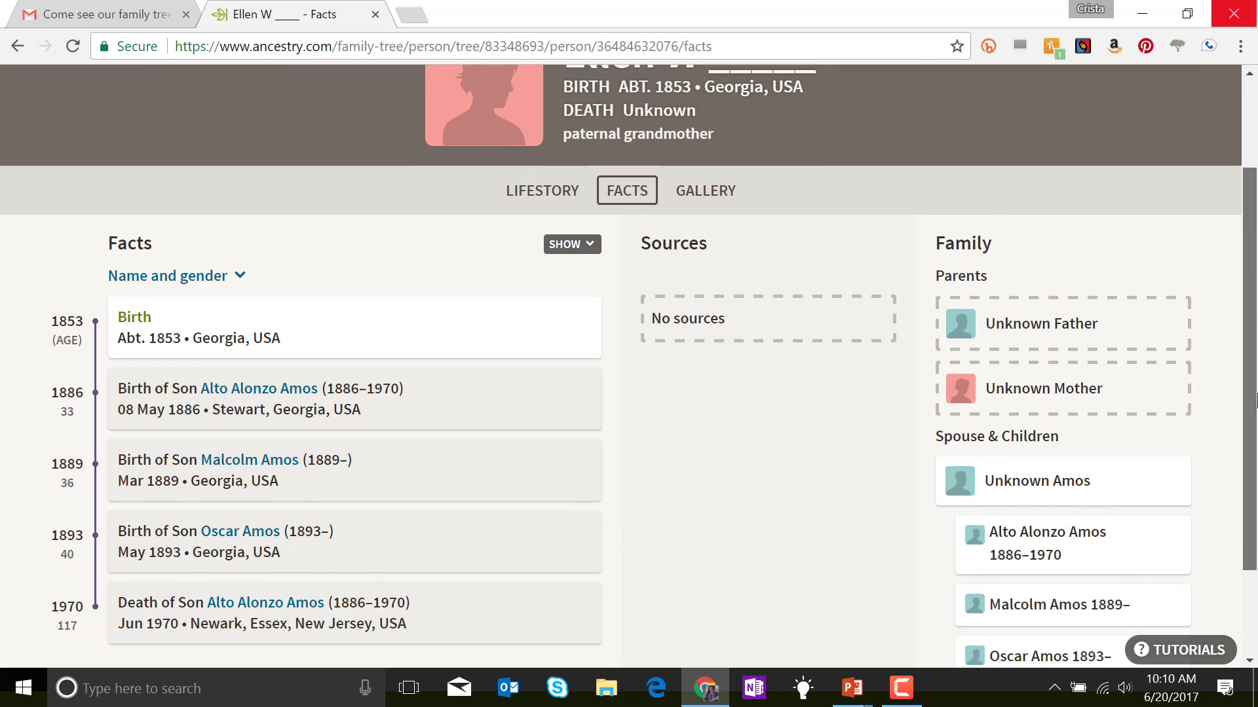
# Step: Return to the father's profile, open him in the pedigree view, and recenter the tree on the home person
pyautogui.click(1075, 545)
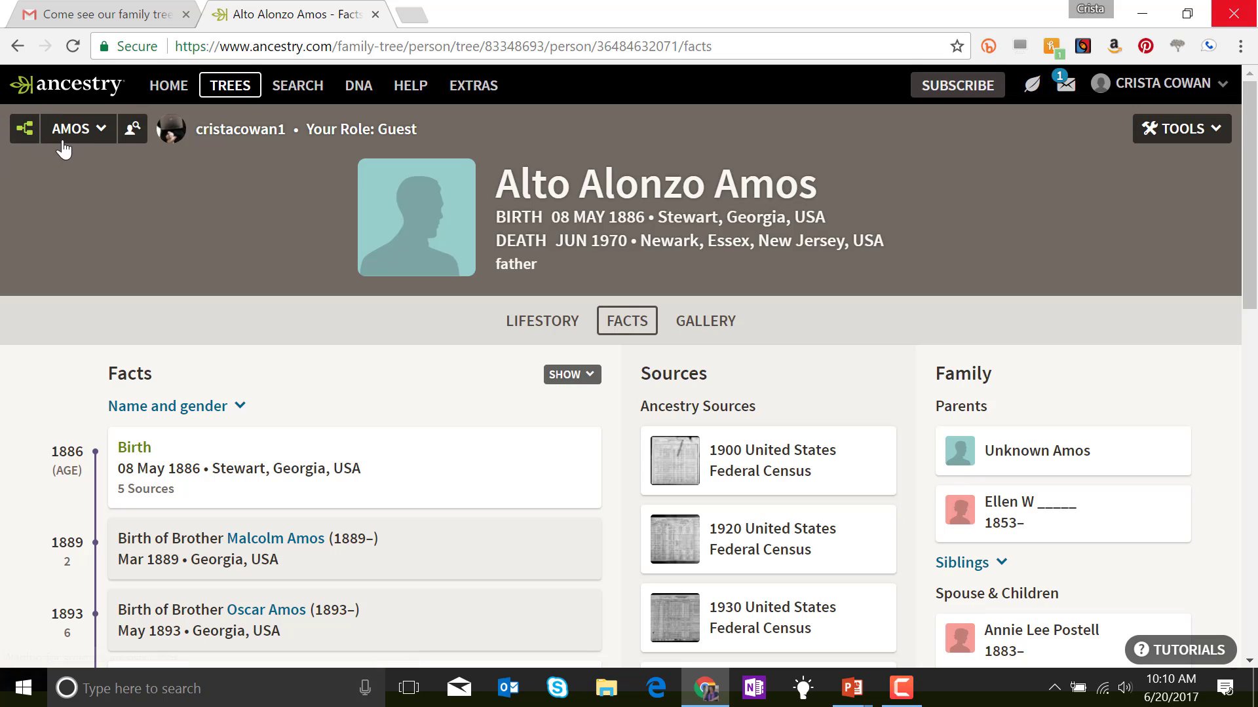
pyautogui.click(22, 133)
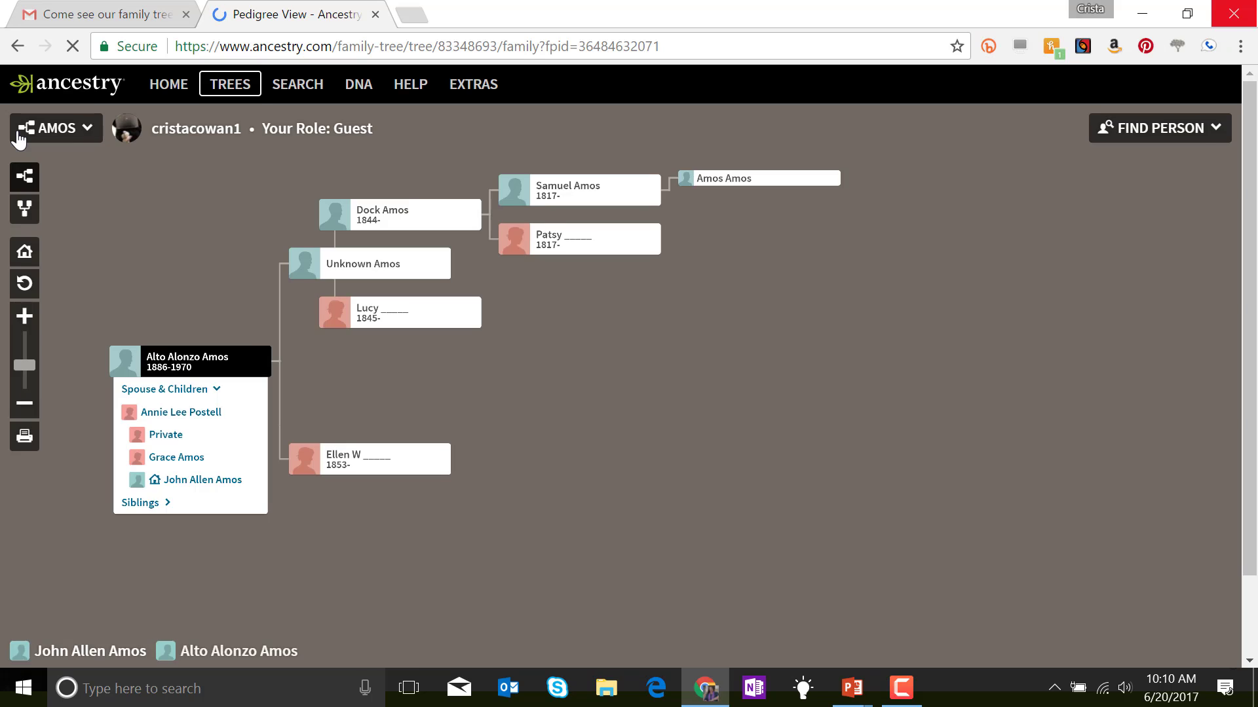
pyautogui.click(24, 255)
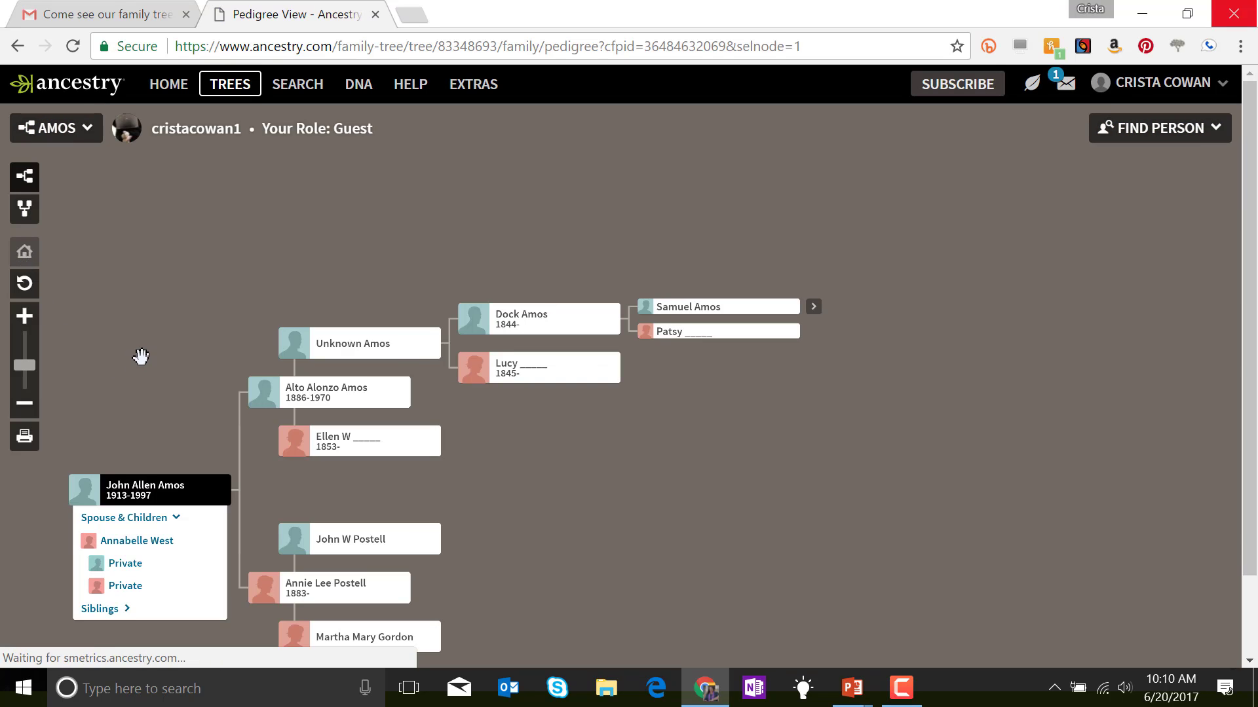
pyautogui.moveTo(141, 357); pyautogui.dragTo(224, 259)
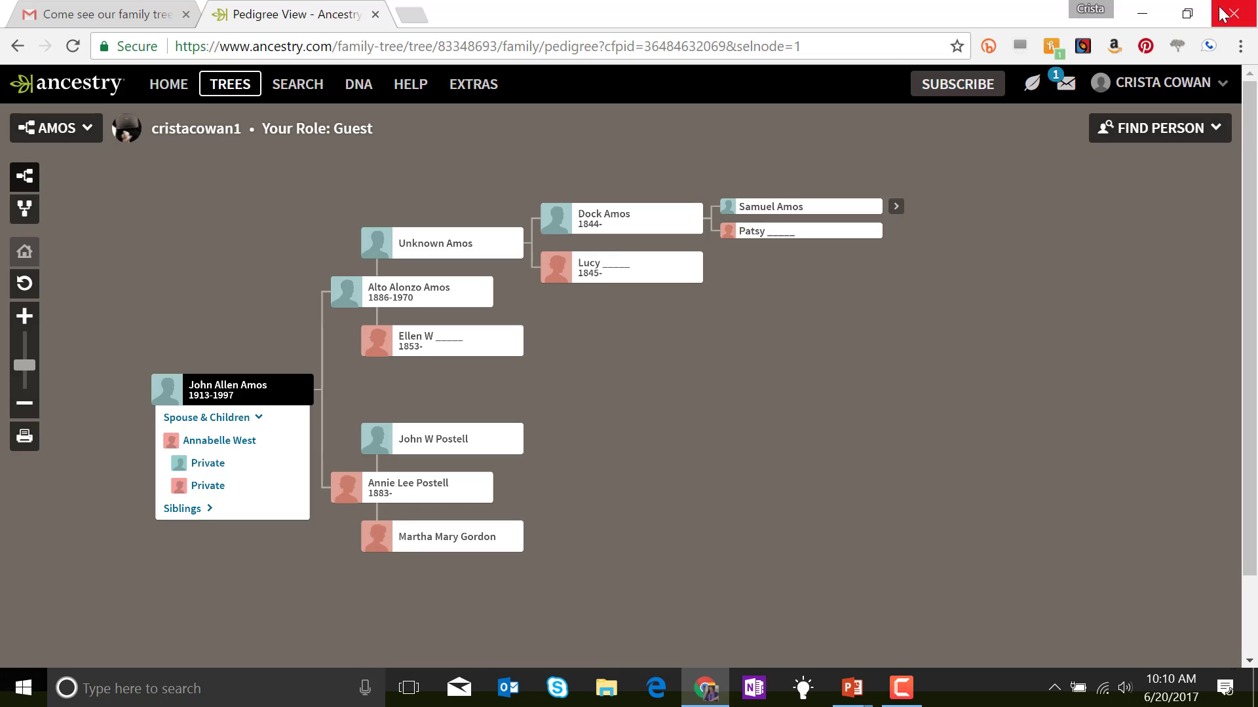
# Step: Open the list of all people in the tree, review its name filters and first-name search, and return to the tree view
pyautogui.click(1158, 147)
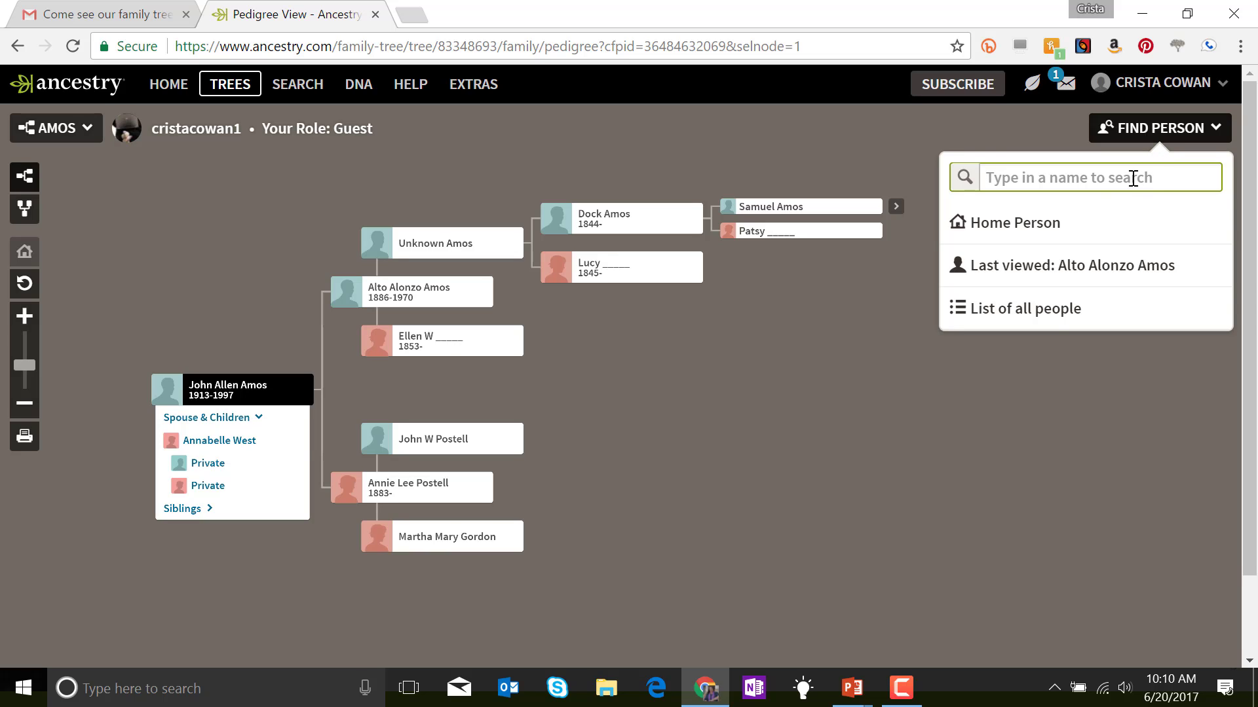
pyautogui.click(1027, 313)
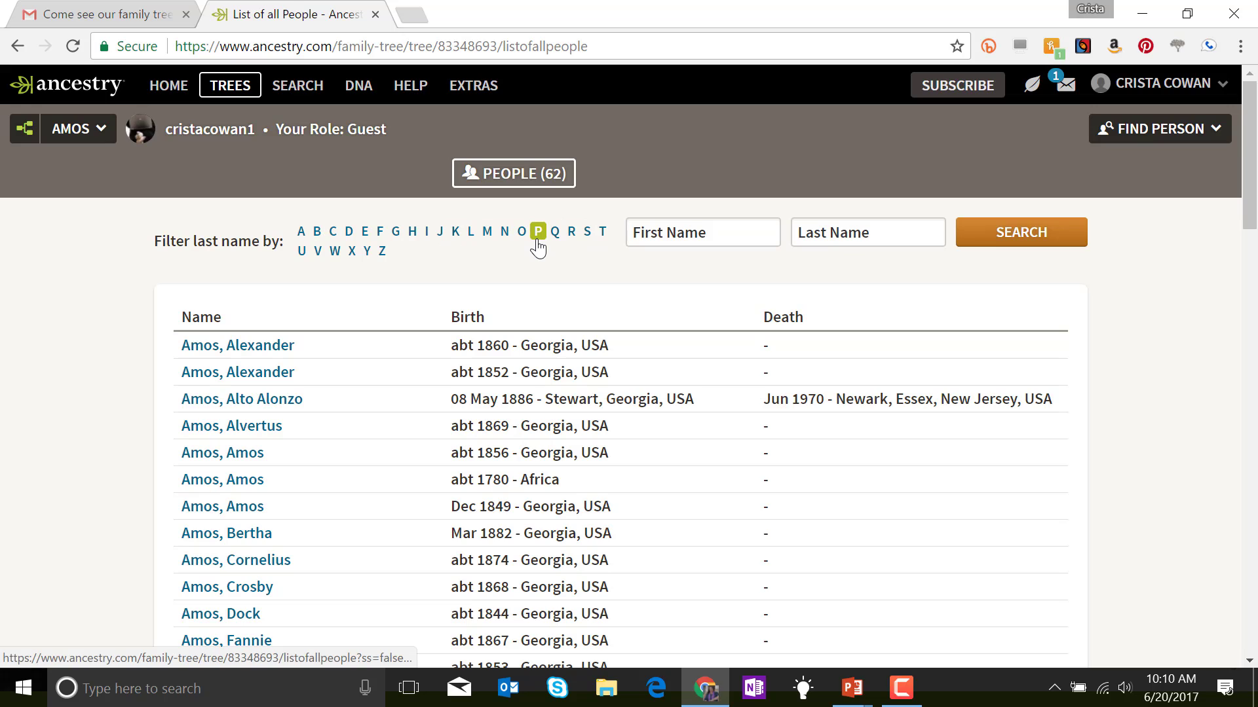
pyautogui.click(682, 236)
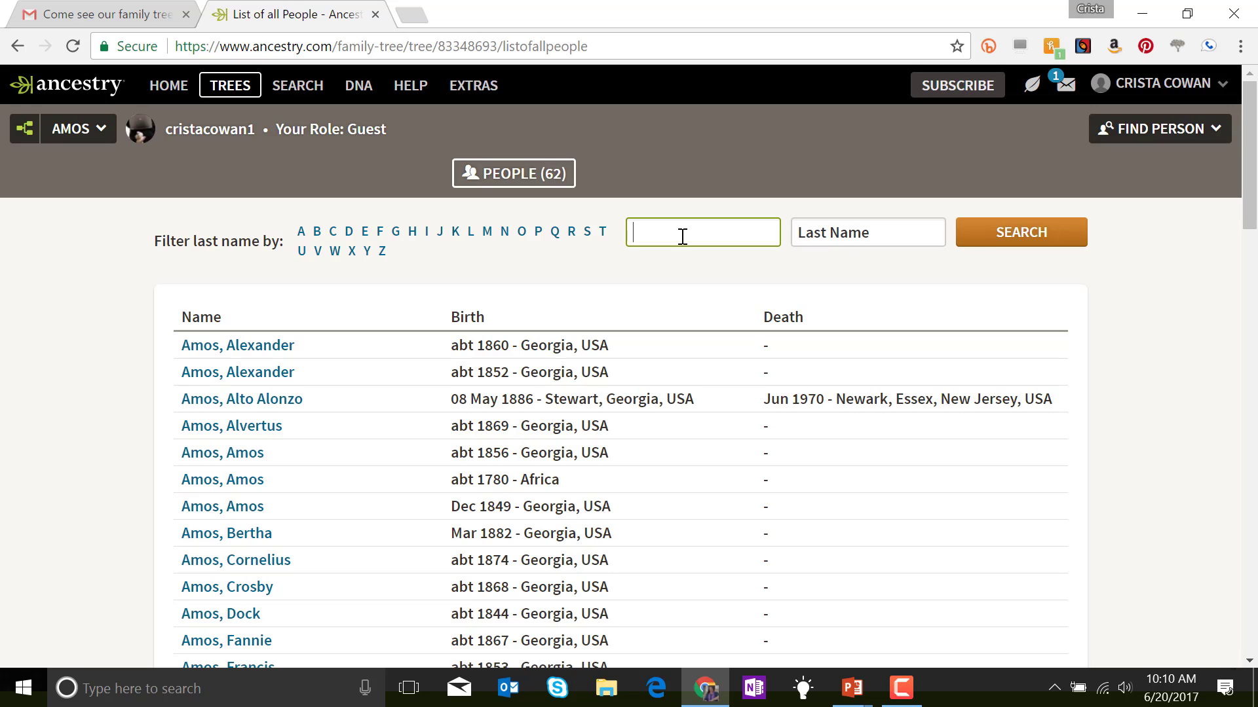
pyautogui.click(19, 142)
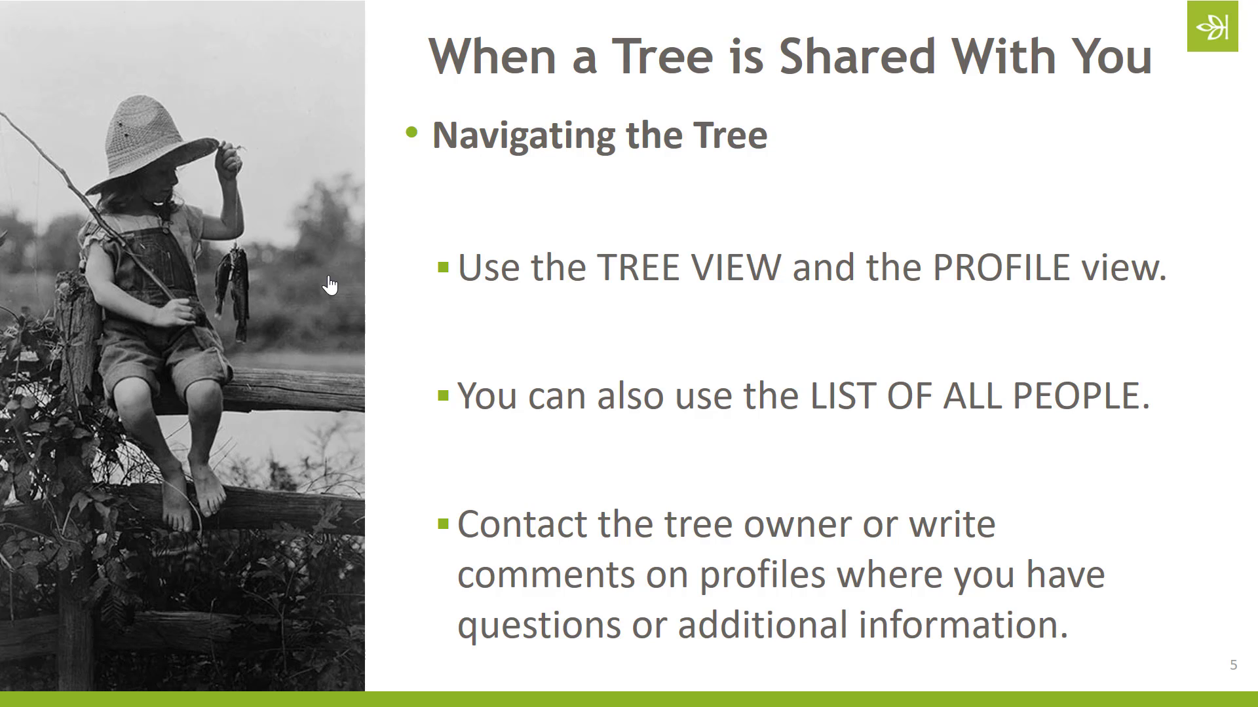
# Step: Switch from the slides to the shared tree in Chrome, view the tree owner's Ancestry profile, and return to the tree
pyautogui.hotkey('alt', 'Tab')
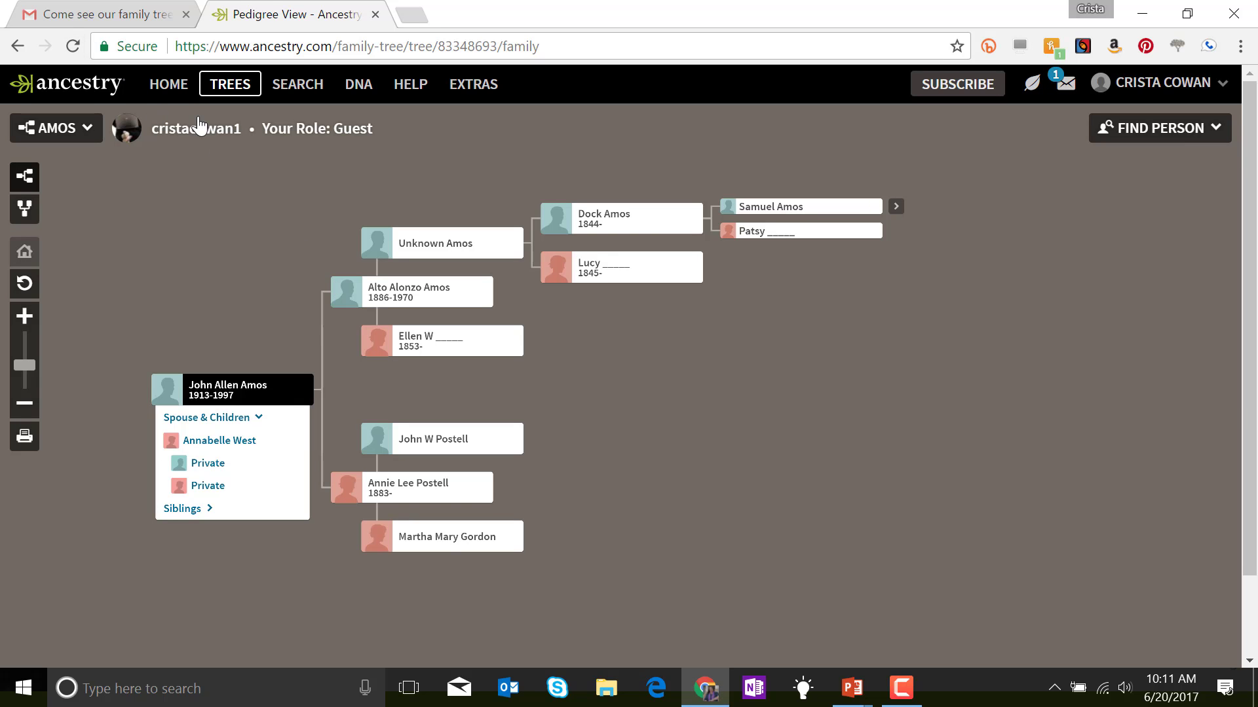
pyautogui.click(200, 130)
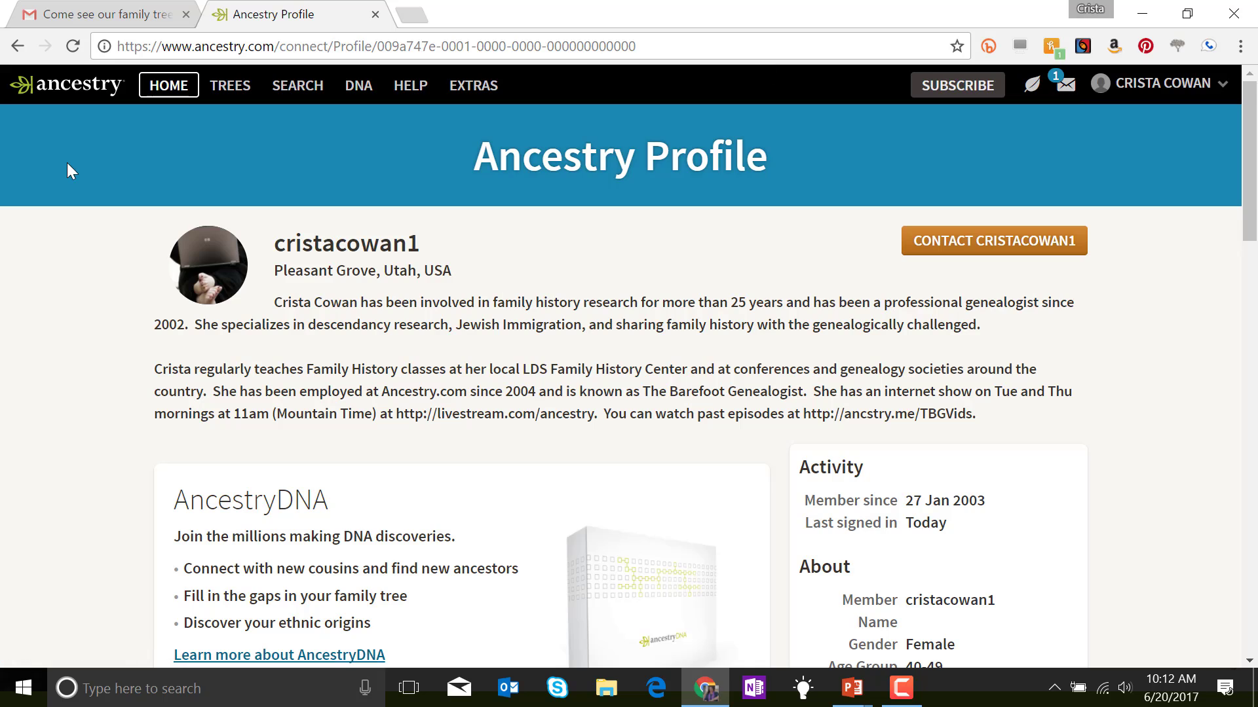
pyautogui.click(17, 48)
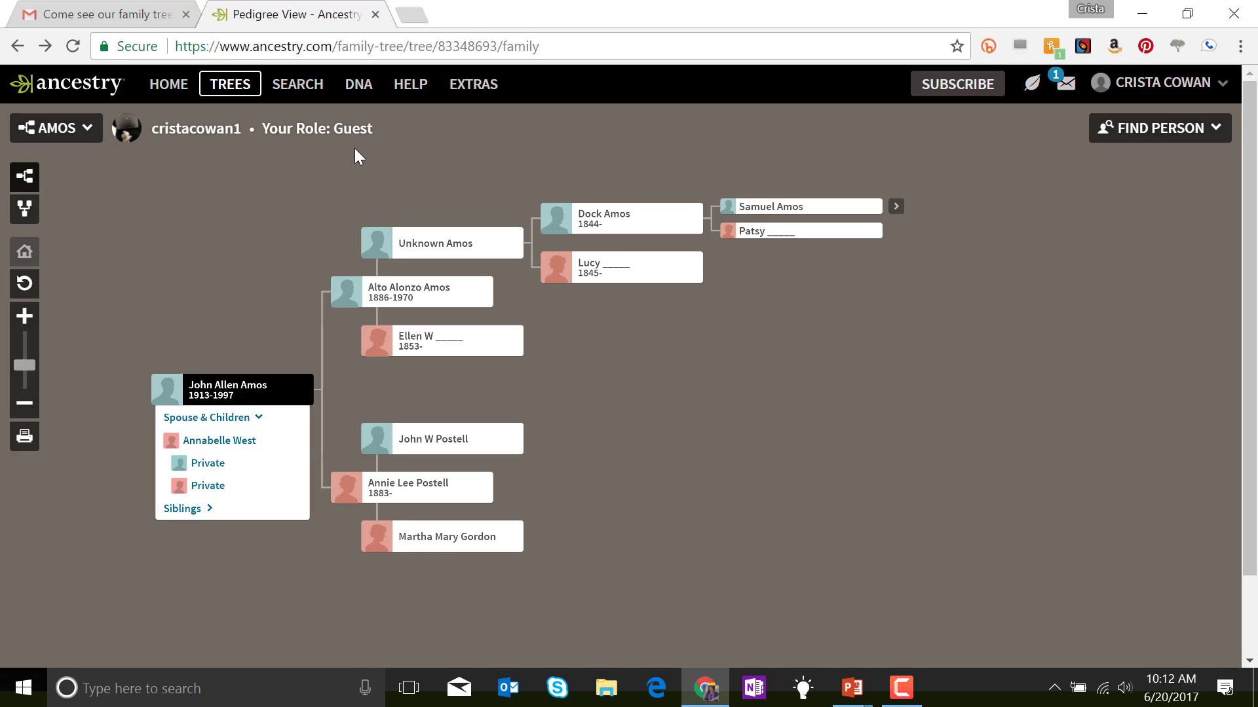
# Step: Open the paternal grandmother's profile from the enlarged pedigree
pyautogui.click(24, 321)
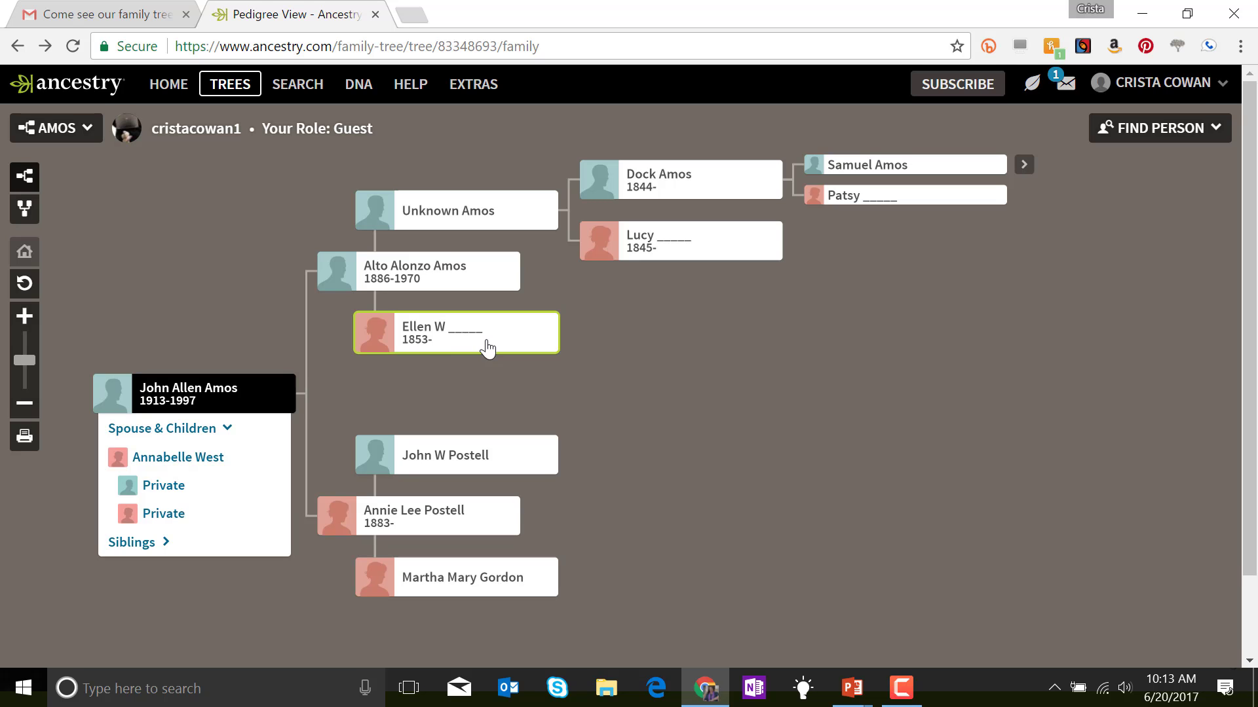
pyautogui.click(410, 335)
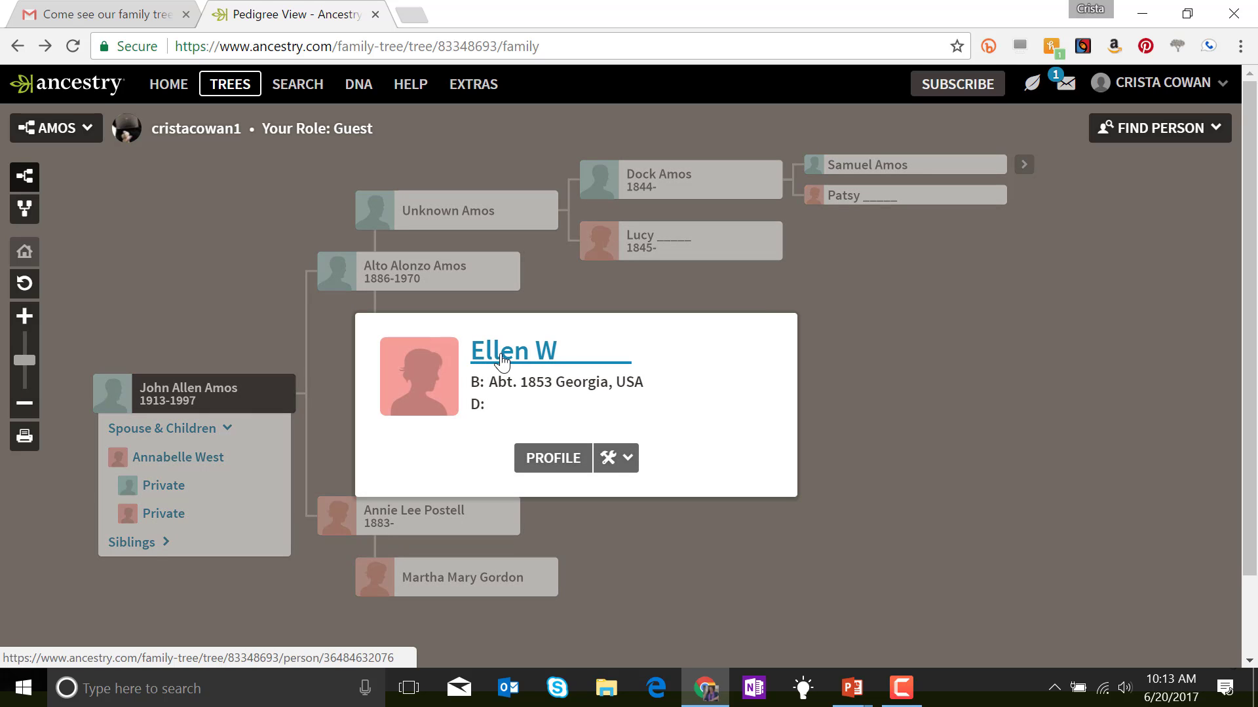
pyautogui.click(501, 359)
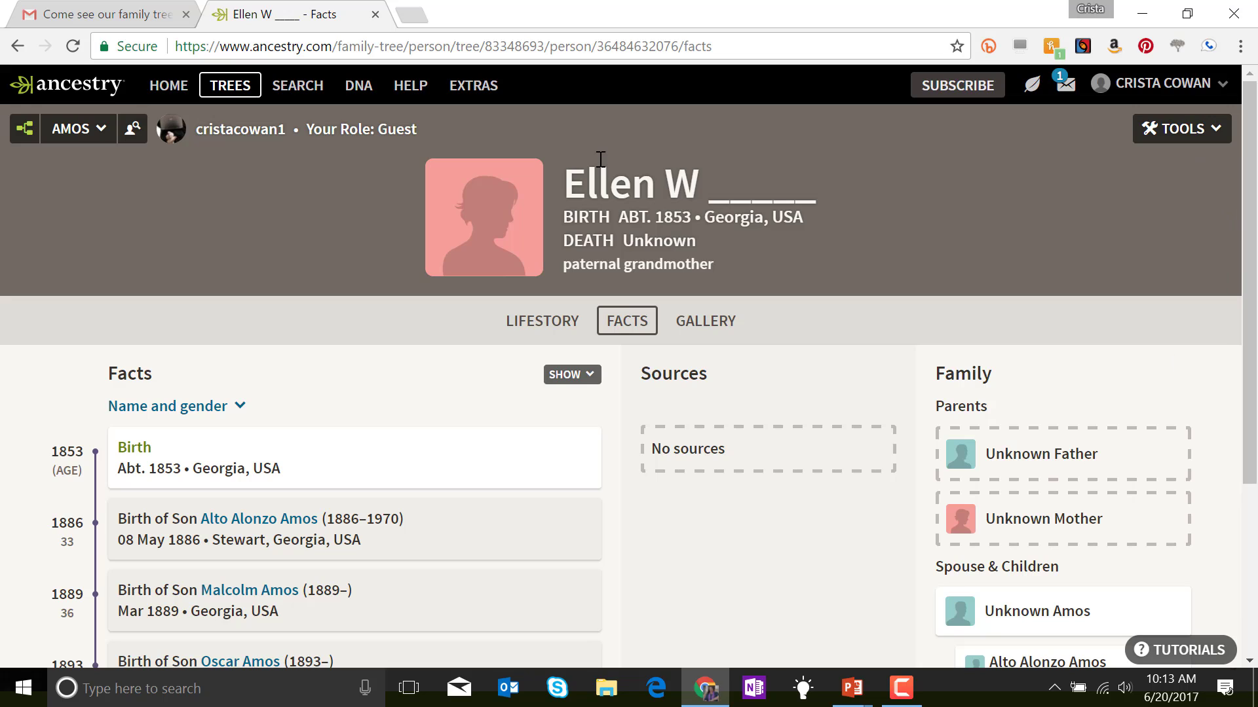
# Step: Draft a comment on the grandmother's profile identifying yourself as a daughter of one of her children and stating the maiden name your father gave
pyautogui.click(1192, 130)
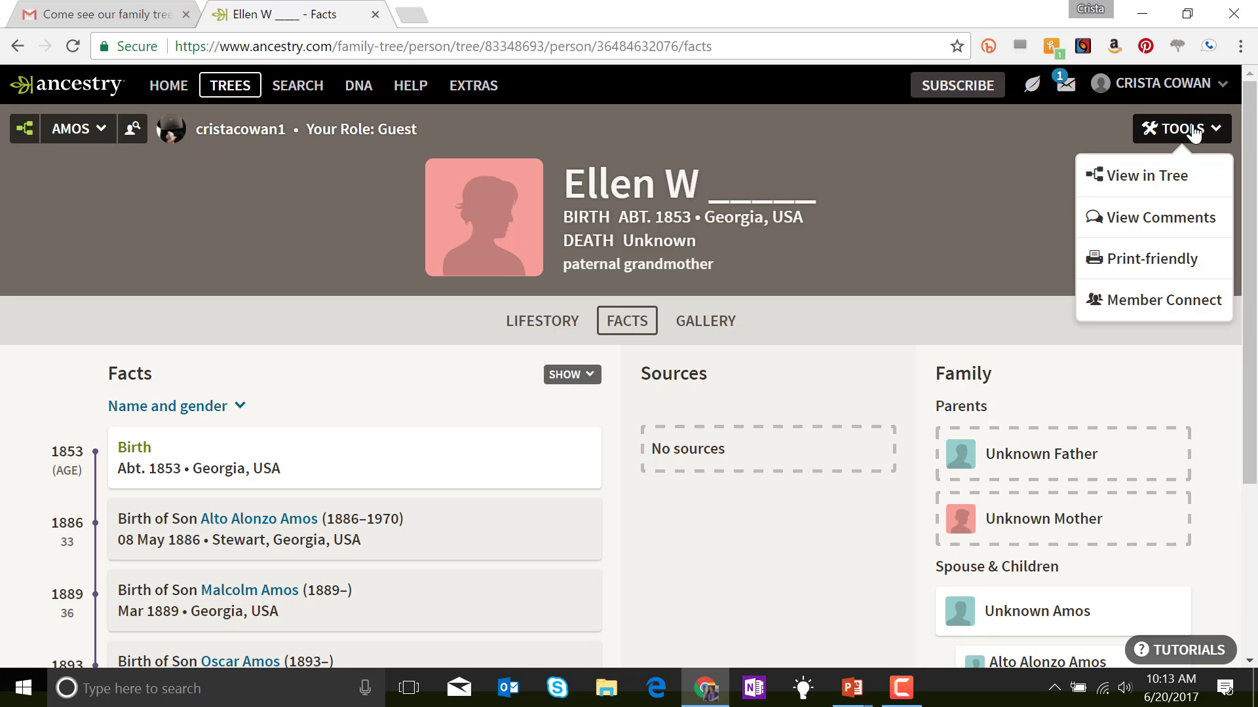
pyautogui.click(1151, 230)
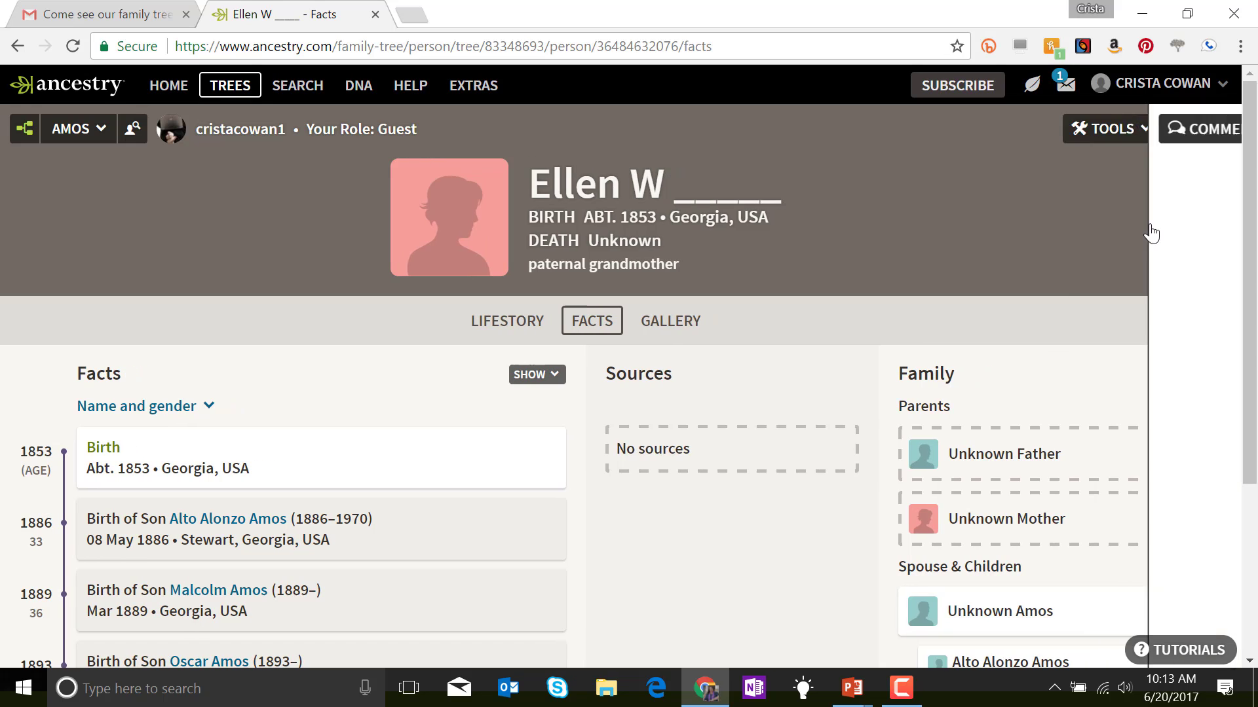
pyautogui.click(1122, 185)
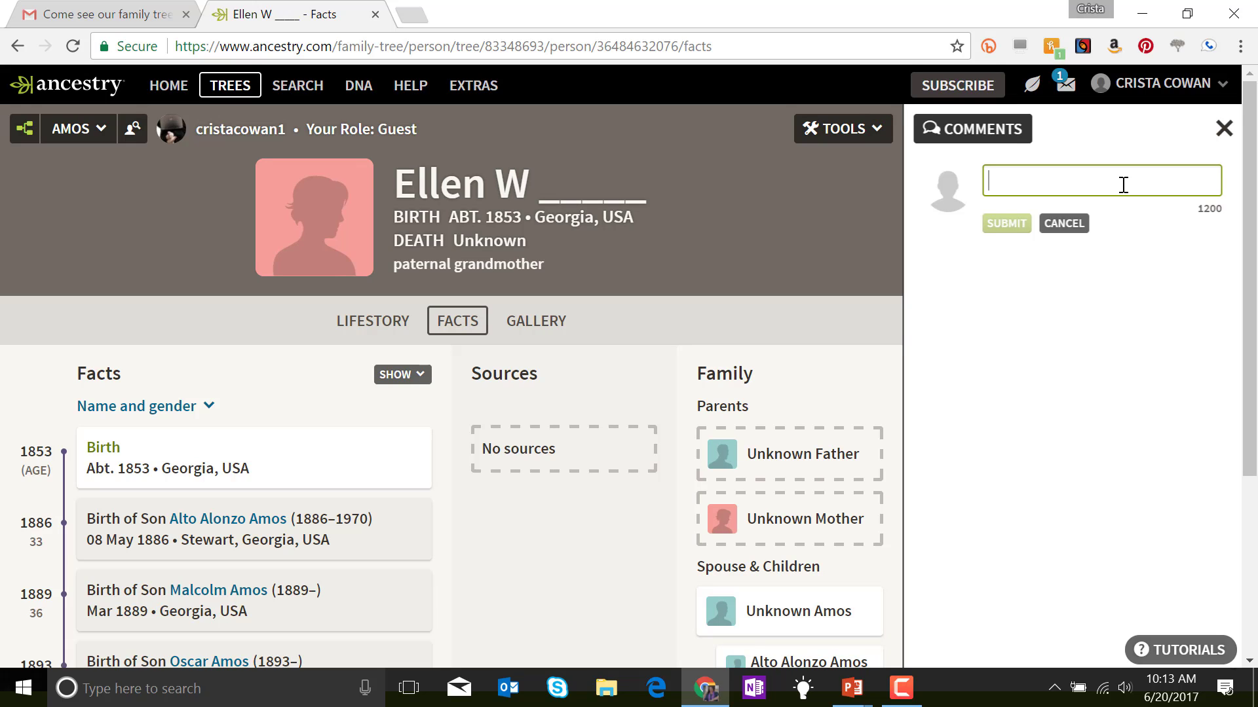
pyautogui.write('T')
pyautogui.press('BackSpace')
pyautogui.write('I am the d')
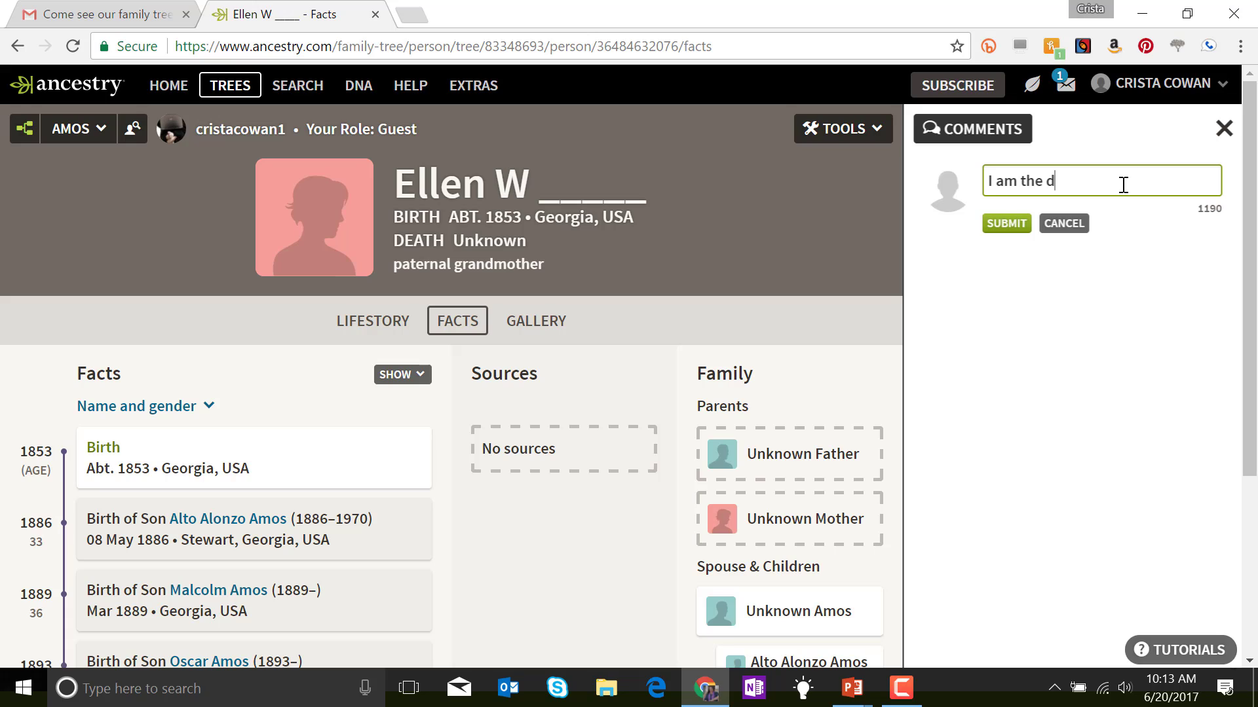
pyautogui.write('aughter of one of Elle')
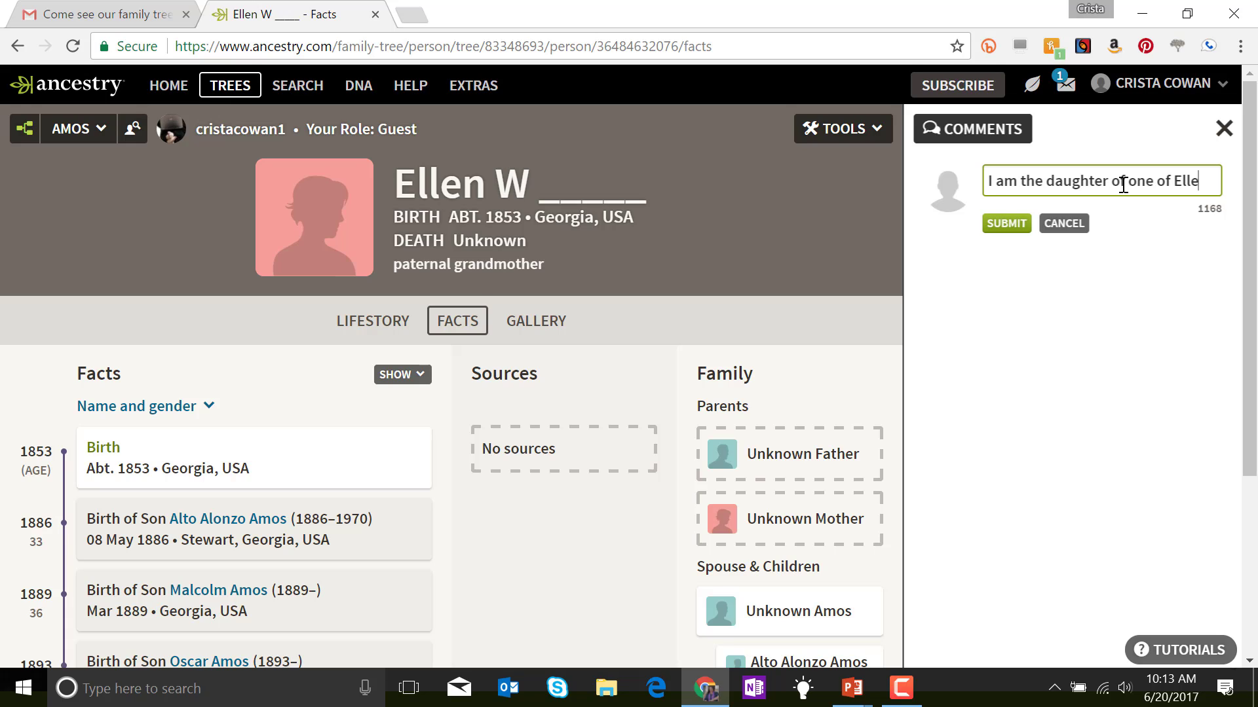
pyautogui.write("n's children.")
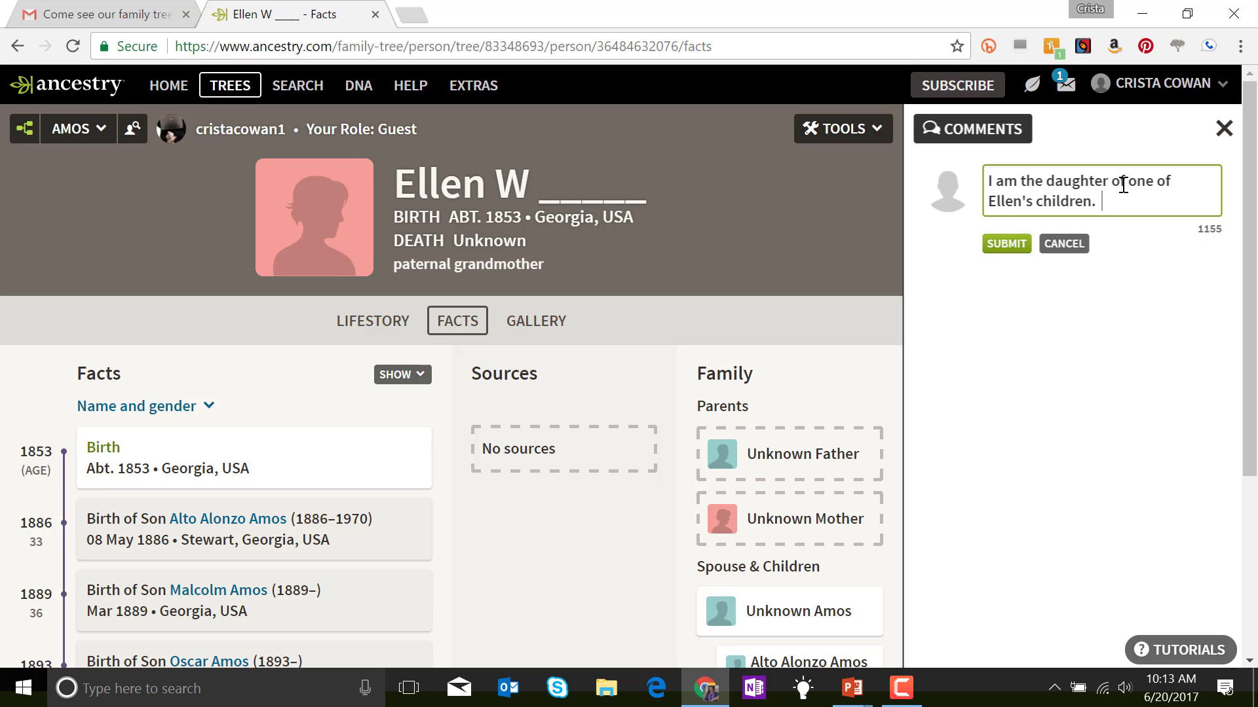
pyautogui.write('  My father said that ')
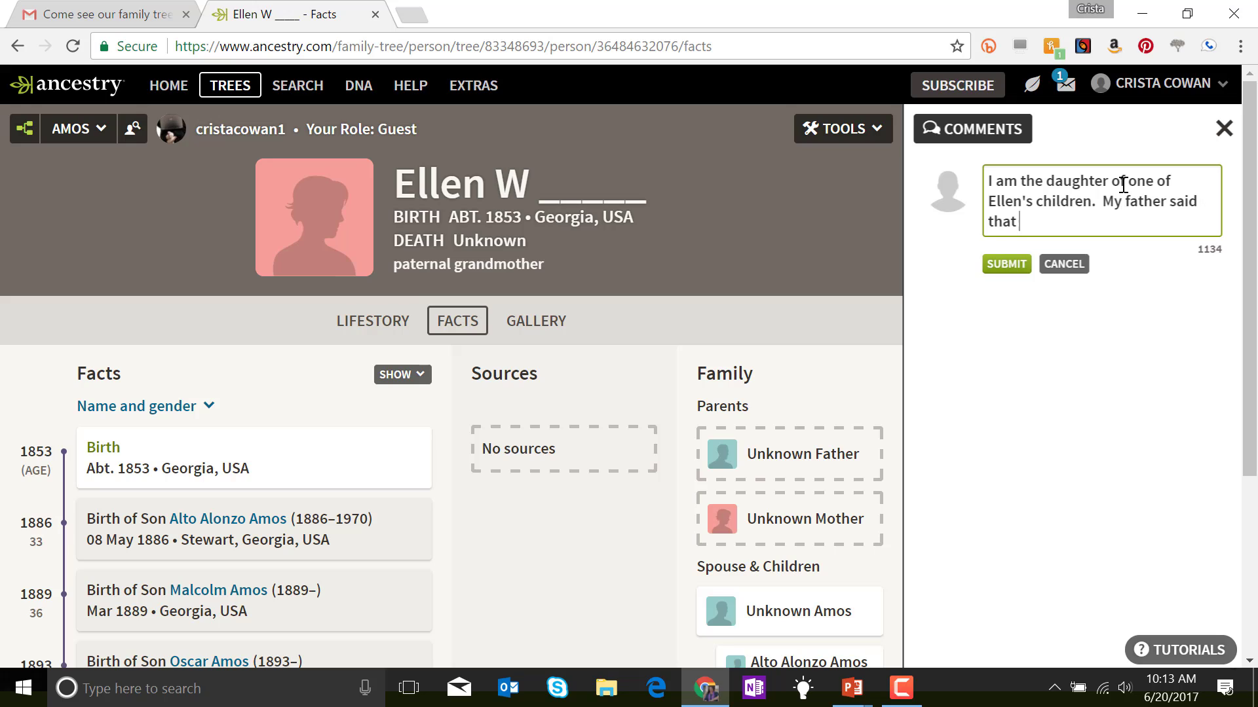
pyautogui.write("his mother's maiden n")
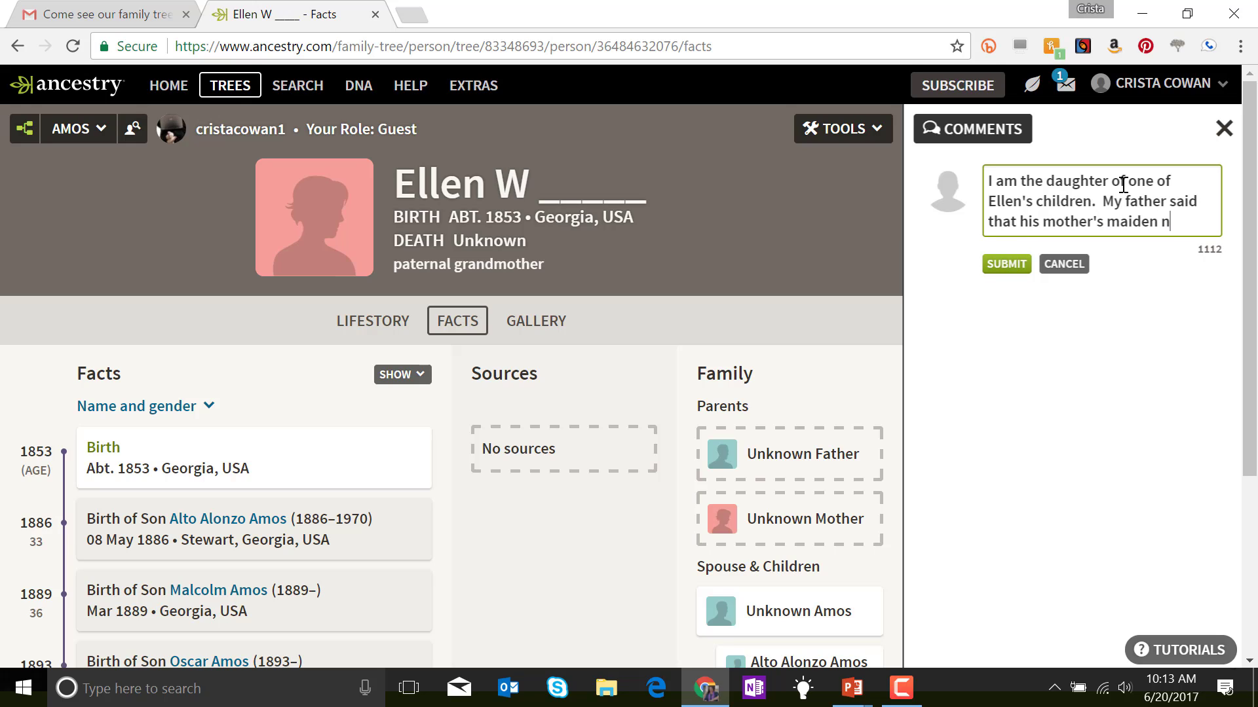
pyautogui.write('ame was Williams.')
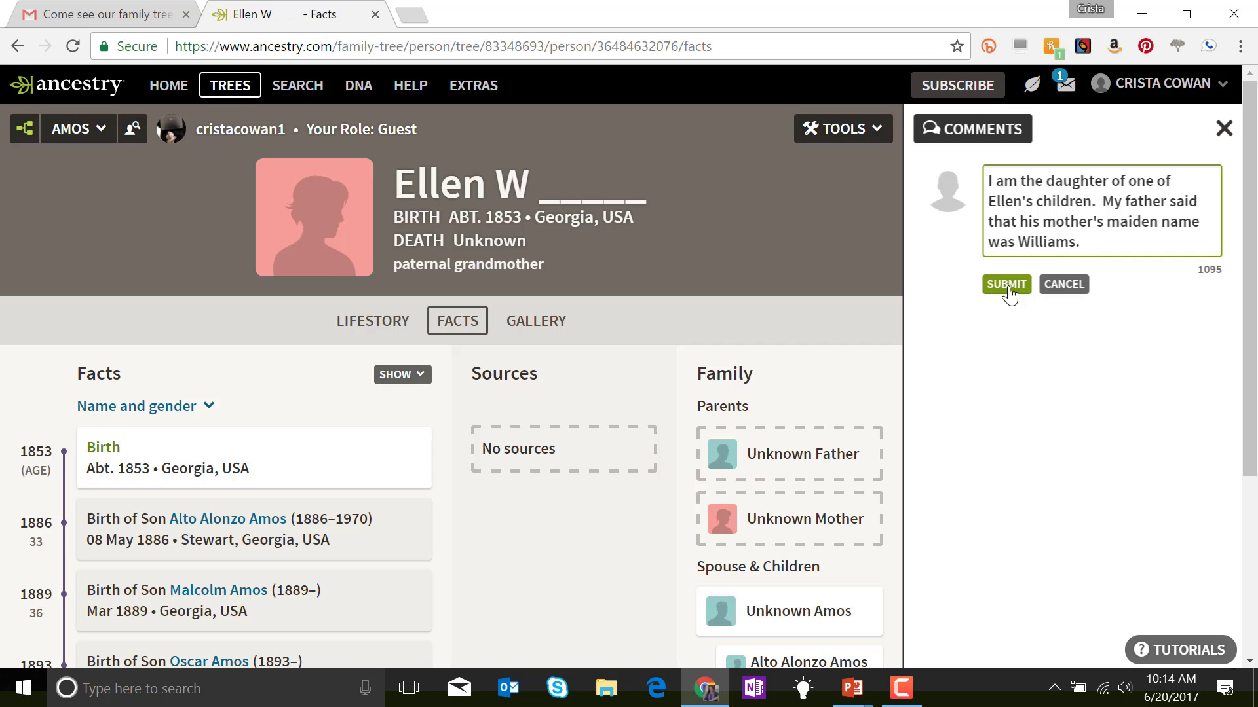
# Step: Switch to the PowerPoint presentation and advance to the "Have a Topic You Would Like Discussed?" slide
pyautogui.hotkey('alt', 'Tab')
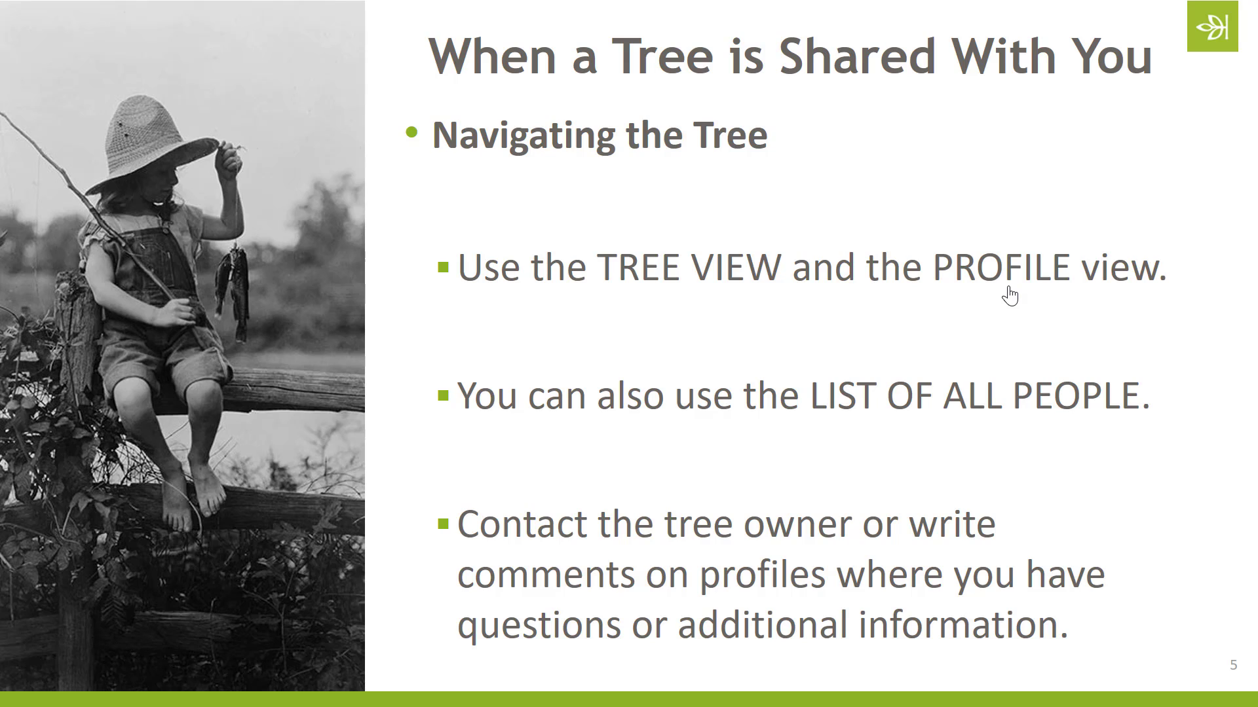
pyautogui.press('Right')
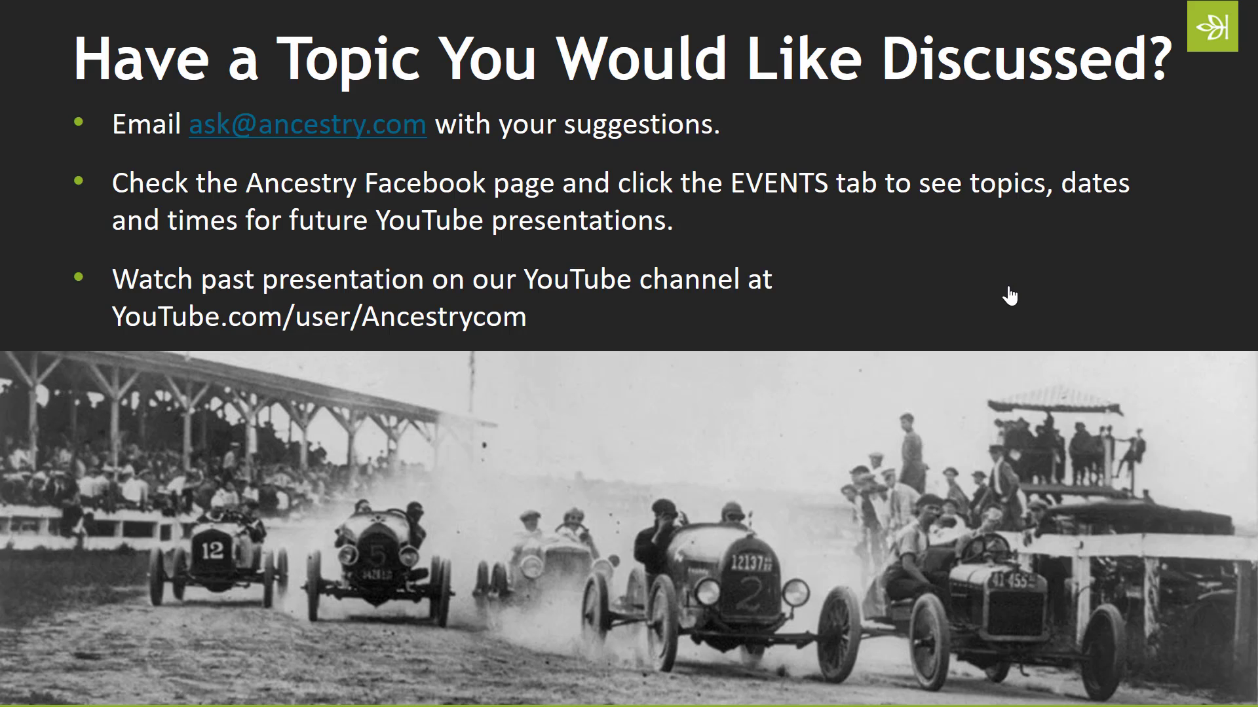